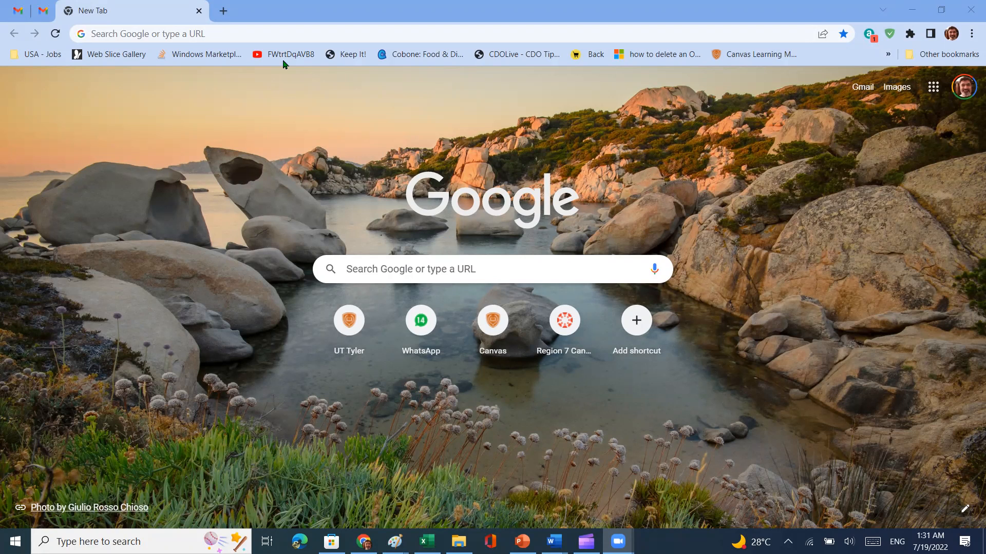
Step: Create a new blank Google Docs document through the address docs.new
left_click(285, 37)
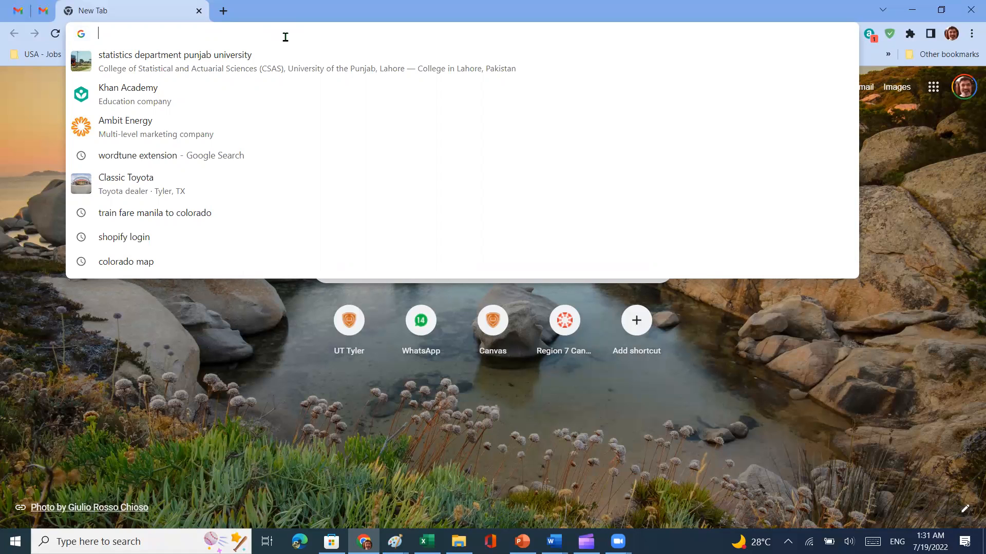
type("docs")
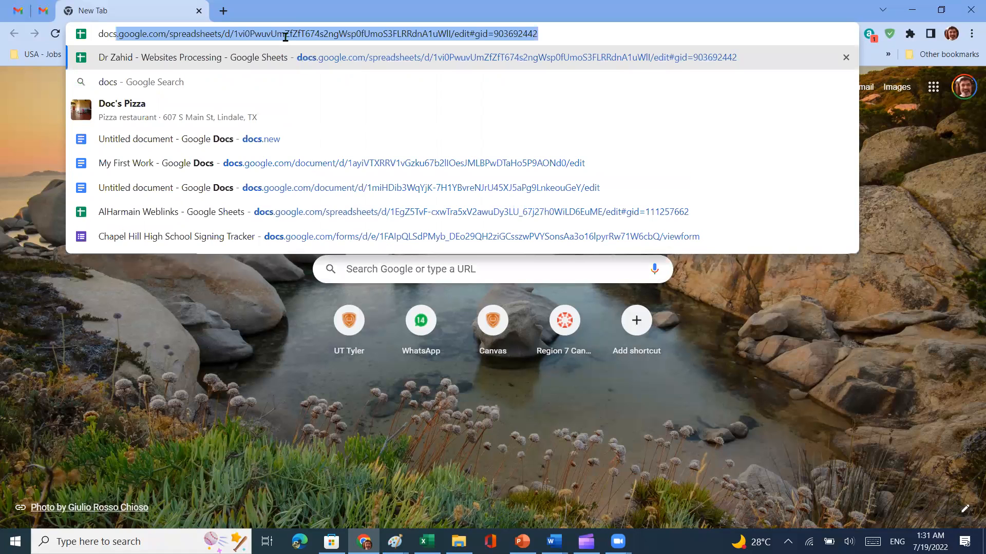
type(".new")
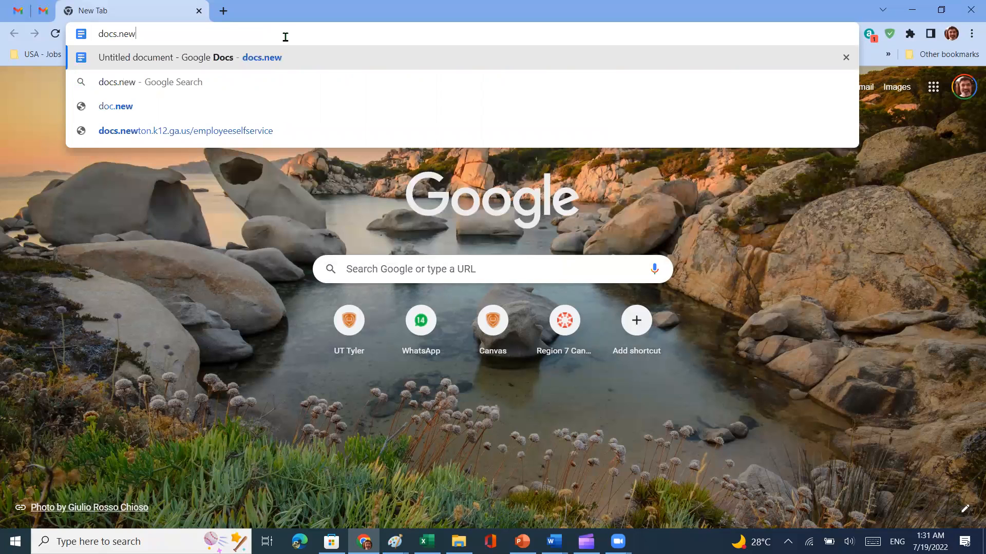
key("Return")
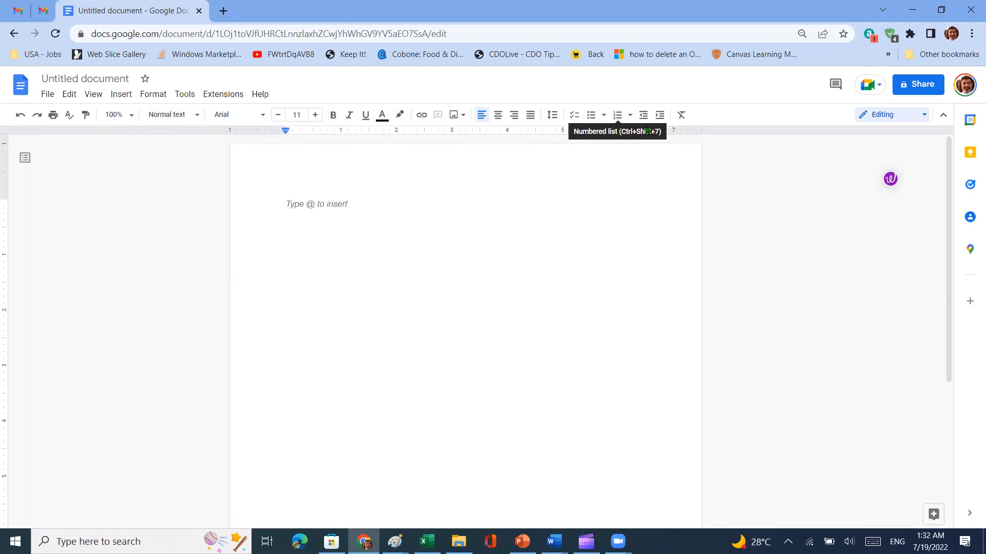
left_click(45, 101)
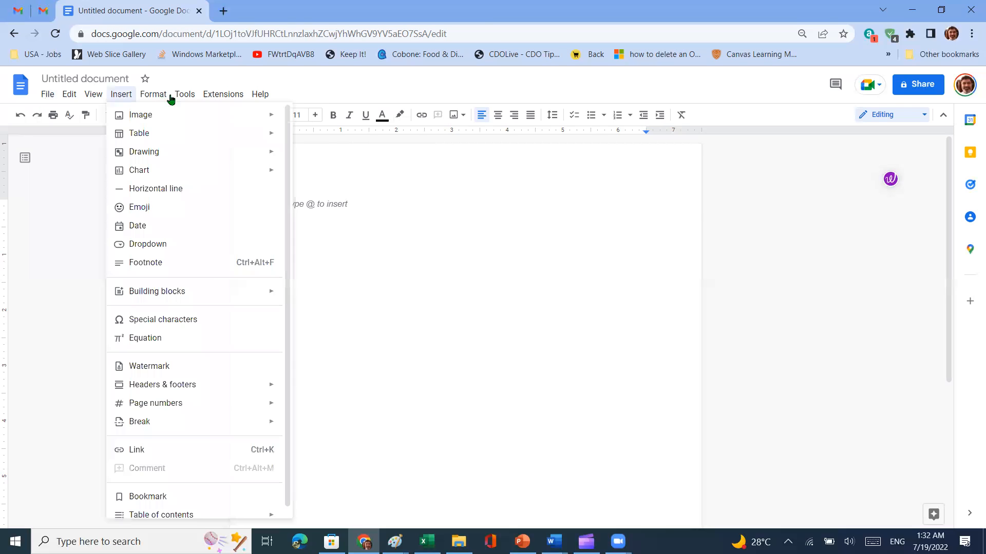
mouse_move(231, 102)
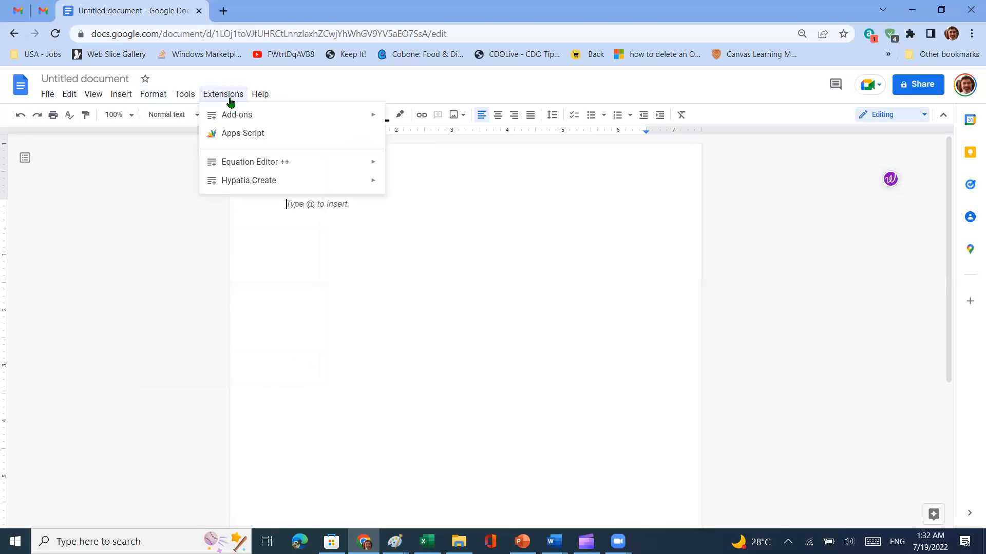
left_click(45, 98)
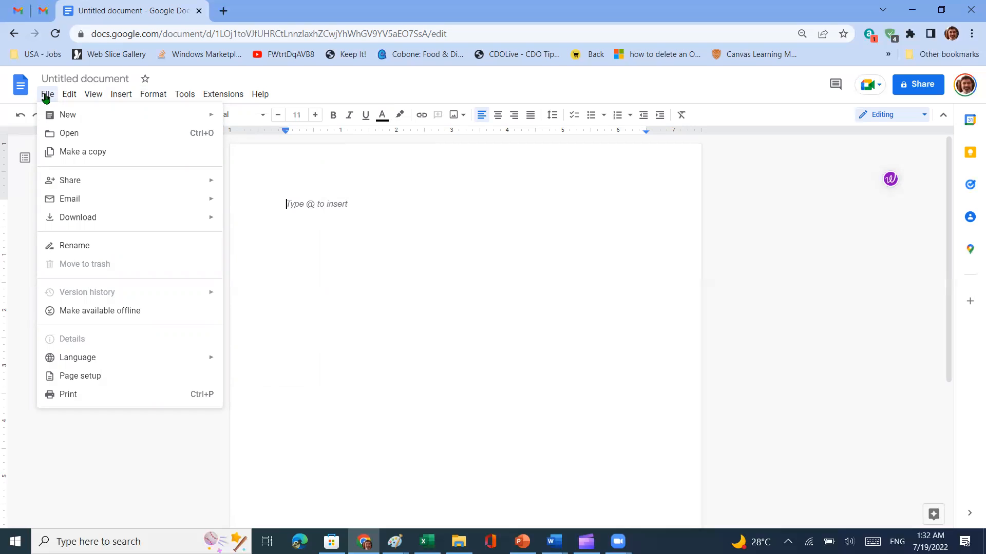
Step: Turn off the print layout view for the document
mouse_move(71, 98)
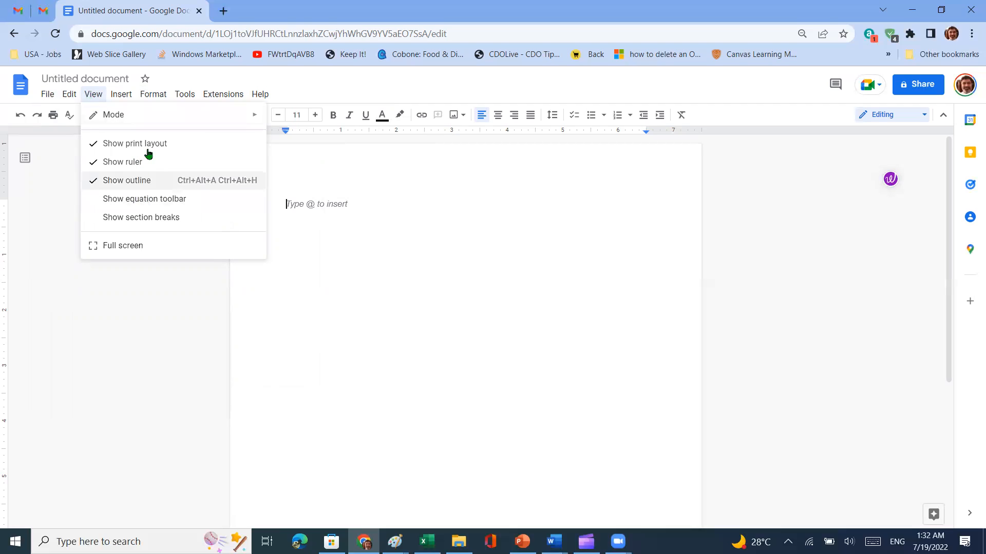
left_click(95, 98)
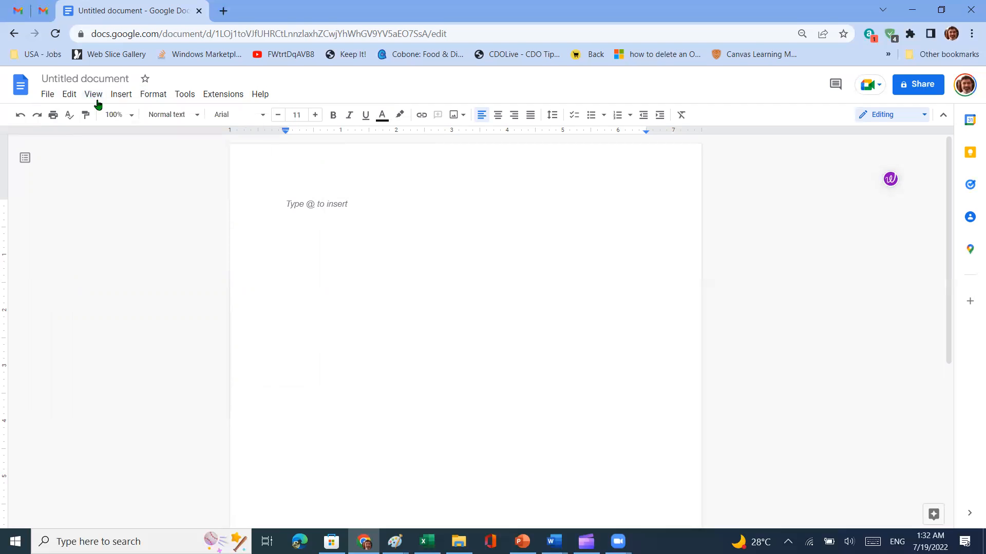
Step: Hide the document's ruler and switch it back on
left_click(95, 97)
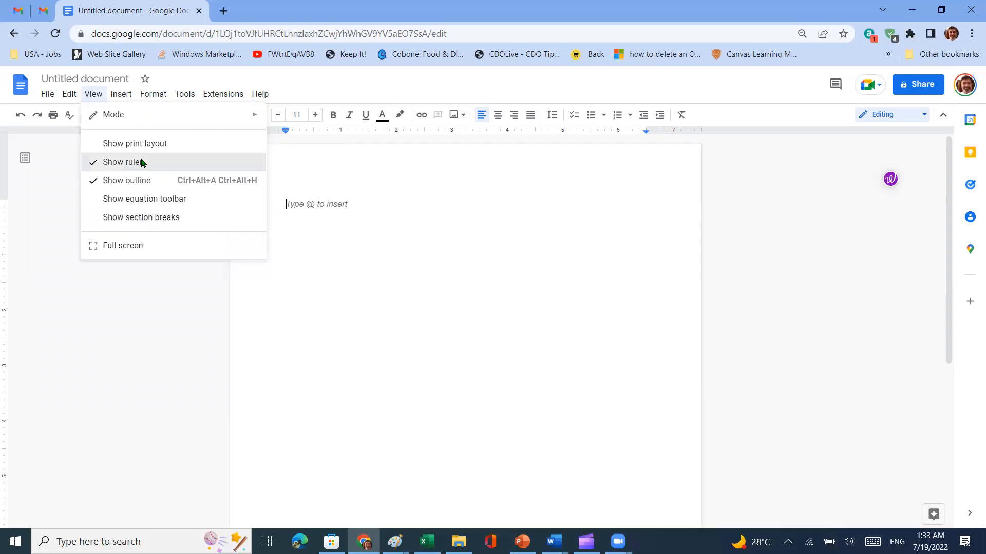
left_click(142, 163)
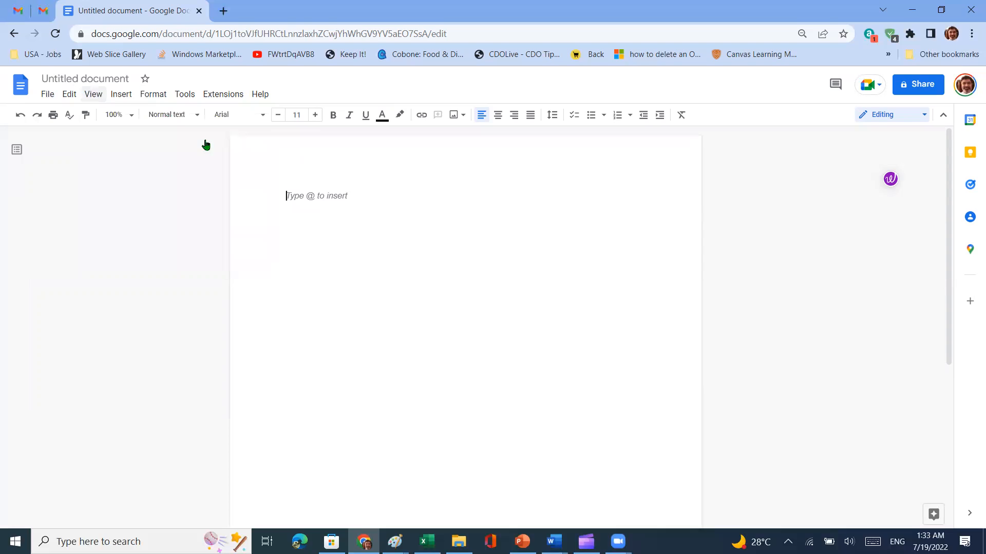
left_click(122, 96)
left_click(93, 96)
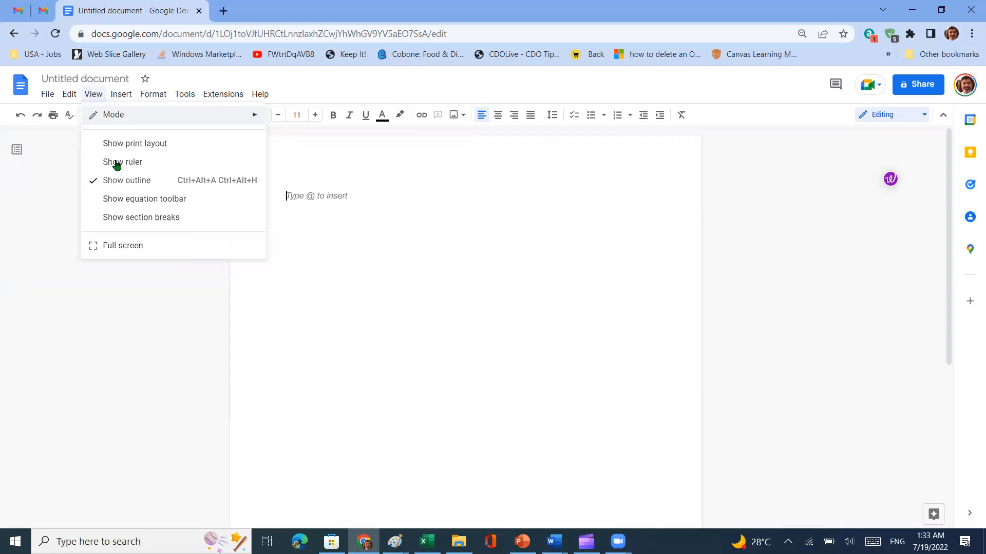
left_click(117, 163)
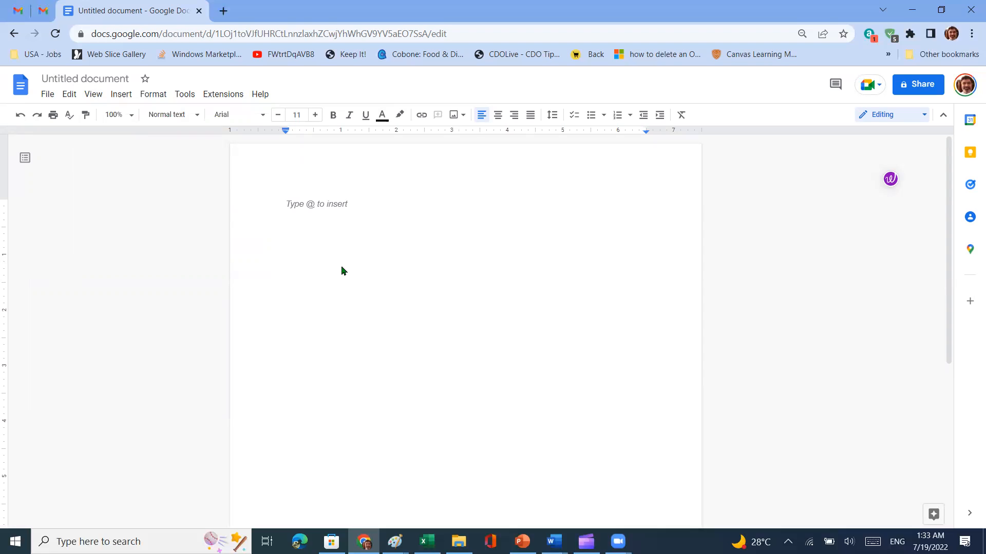
Step: Write "Start typing what ever i am saying….." at the start of the blank document
type("T")
key("BackSpace")
type("Start typing ")
type("say")
key("BackSpace")
key("BackSpace")
key("BackSpace")
key("BackSpace")
type("what ever i am saying. ....")
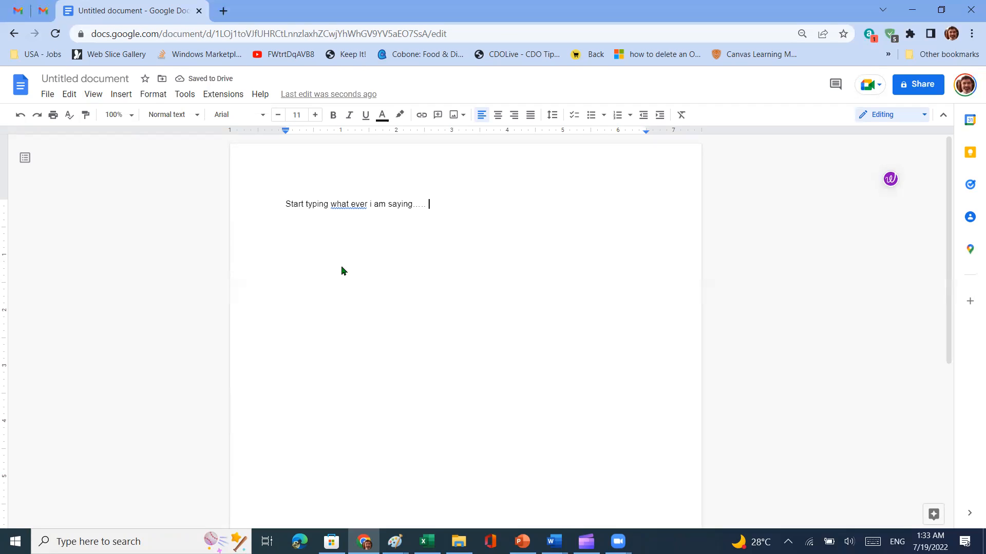
Step: Use voice typing in English (US) to dictate sentences about Google Docs typing your speech after the typed text, and stop recording
left_click(184, 95)
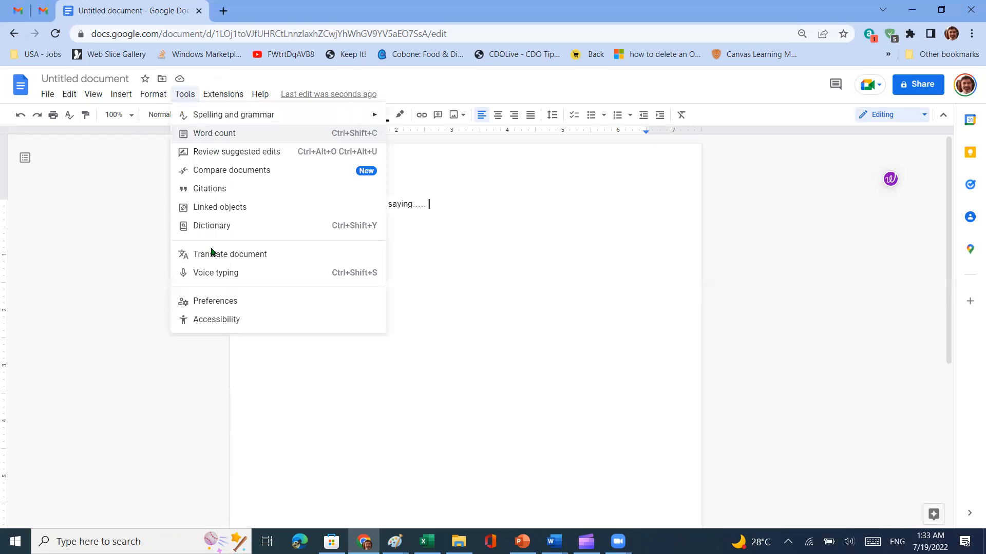
left_click(224, 278)
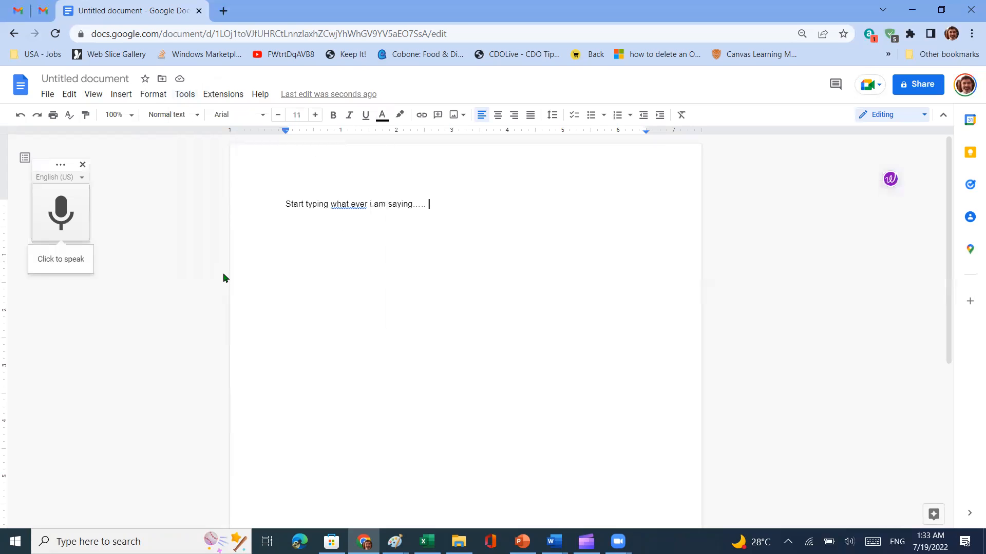
left_click(66, 218)
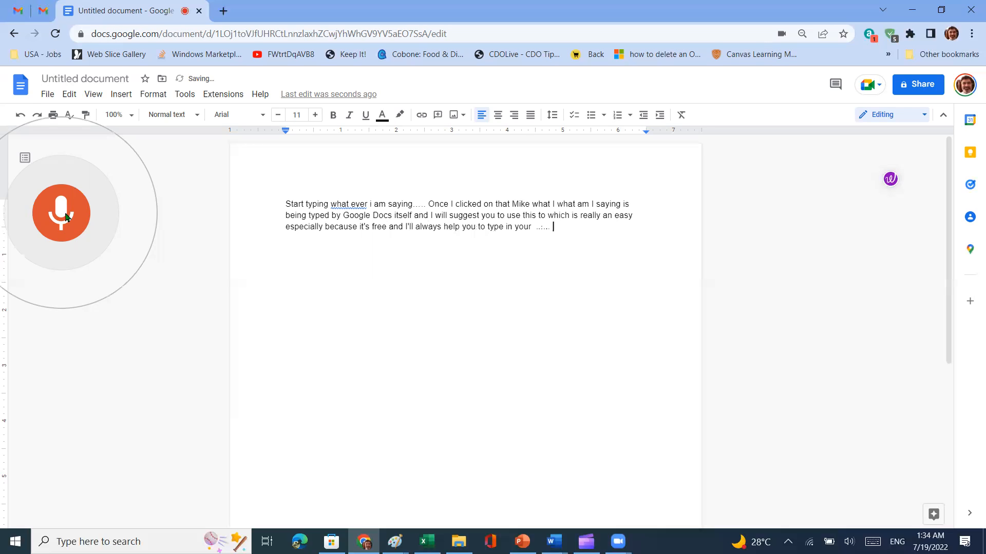
left_click(179, 99)
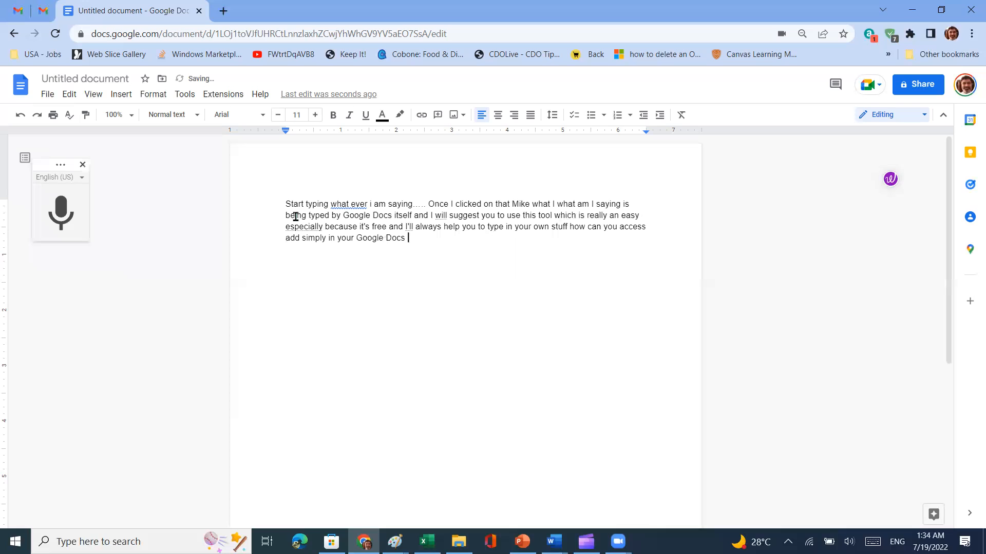
Step: Highlight the whole paragraph and examine the typed and dictated text up close
left_click_drag(285, 208, 406, 240)
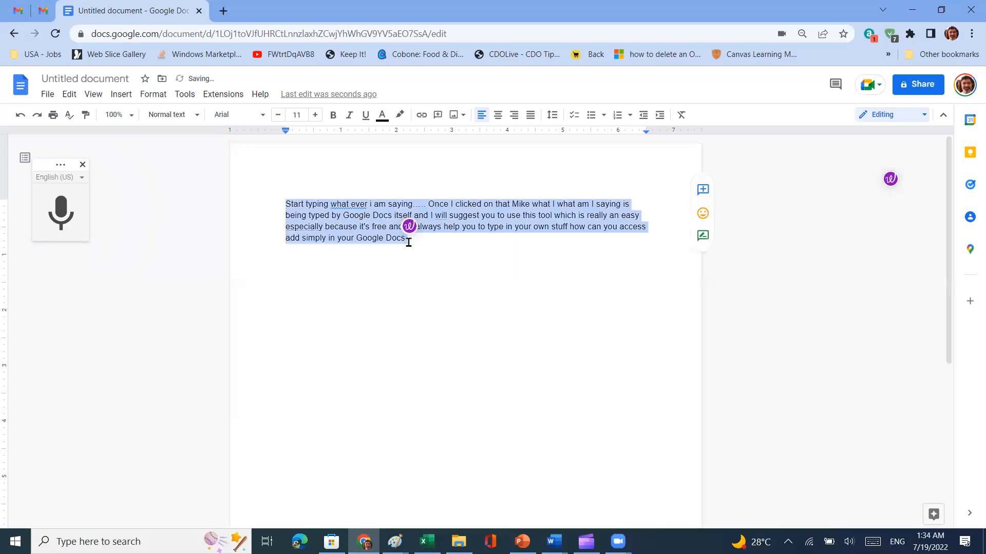
left_click(429, 263)
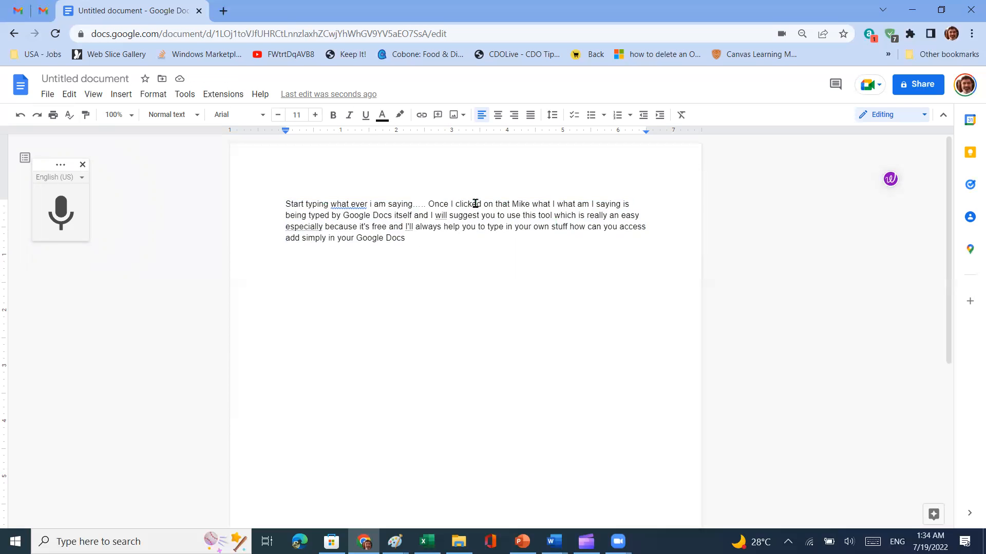
scroll(476, 204, "up", 5)
scroll(476, 204, "down", 5)
scroll(476, 204, "up", 4)
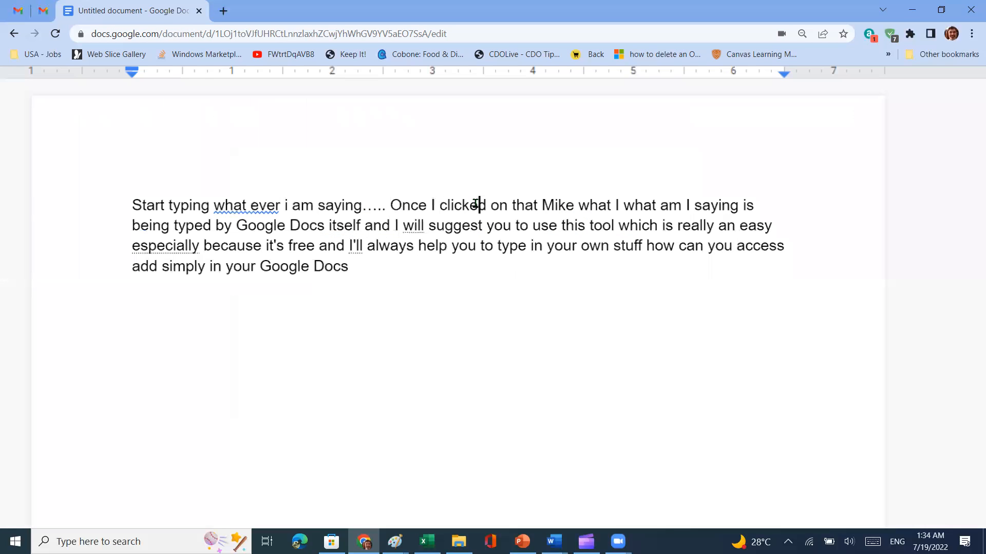
scroll(476, 204, "up", 2)
scroll(476, 203, "down", 6)
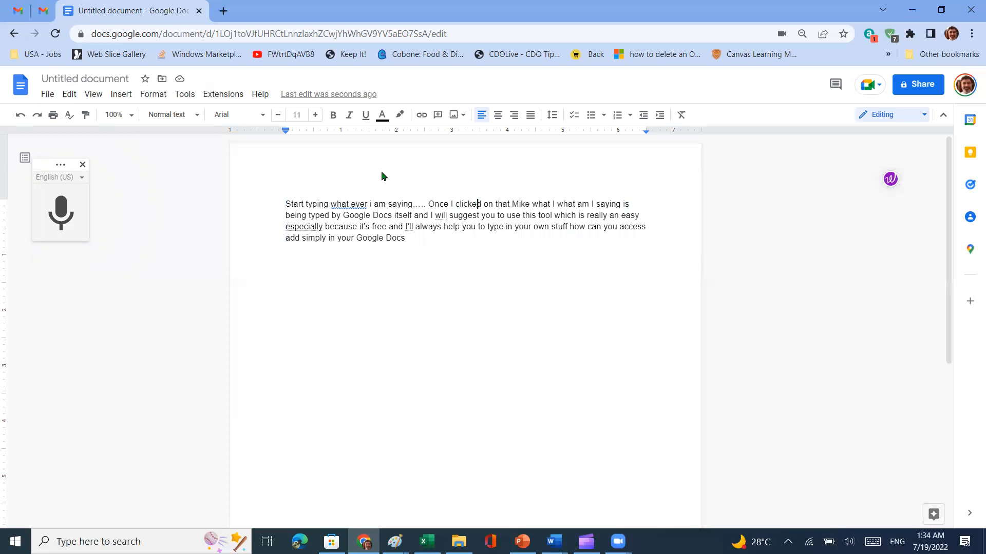
Step: Set the document zoom to 200% and check the enlarged text
left_click(131, 115)
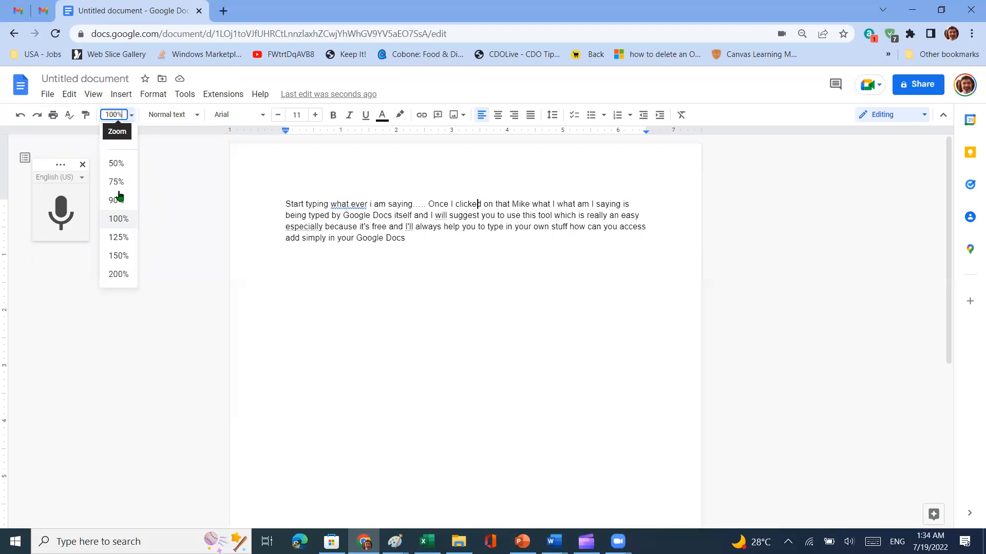
left_click(118, 275)
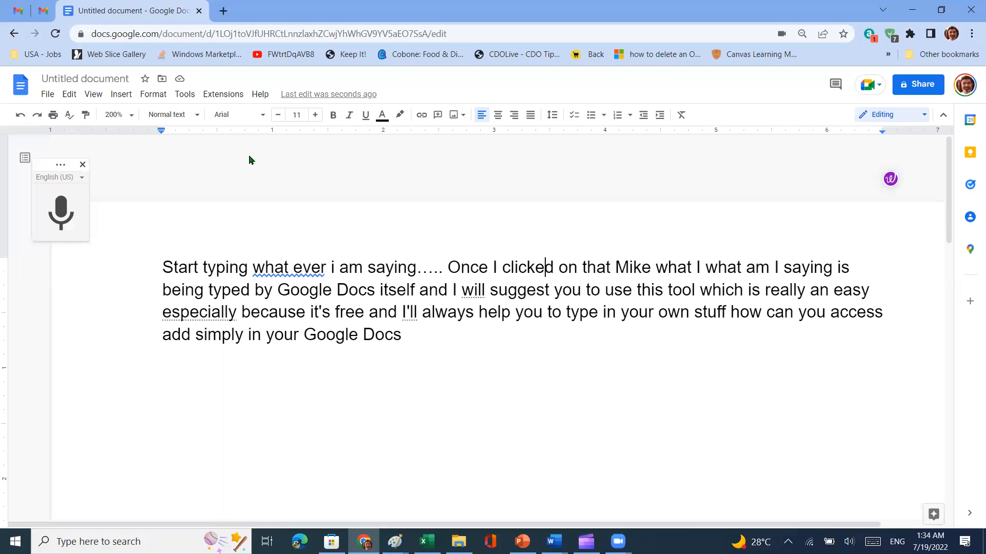
scroll(249, 155, "up", 5)
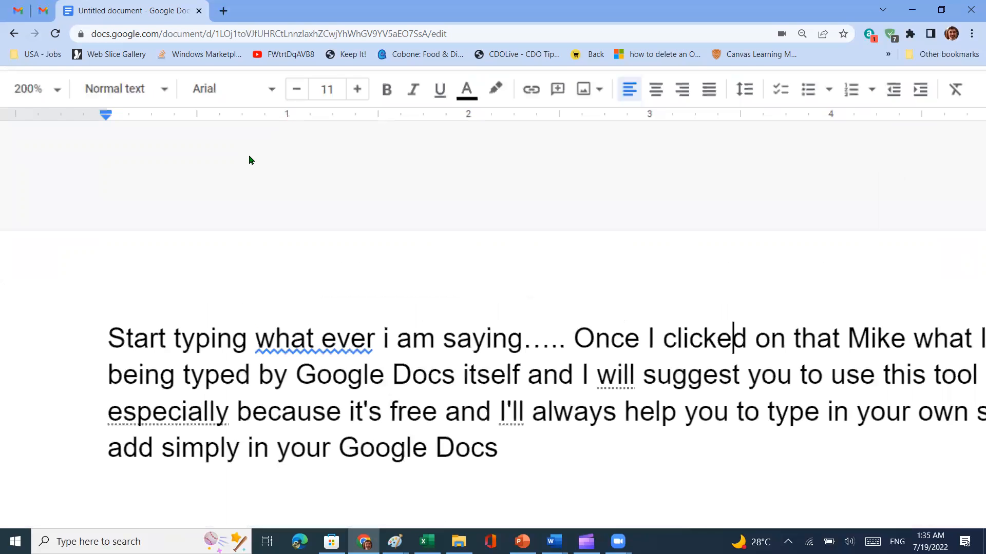
scroll(249, 155, "down", 2)
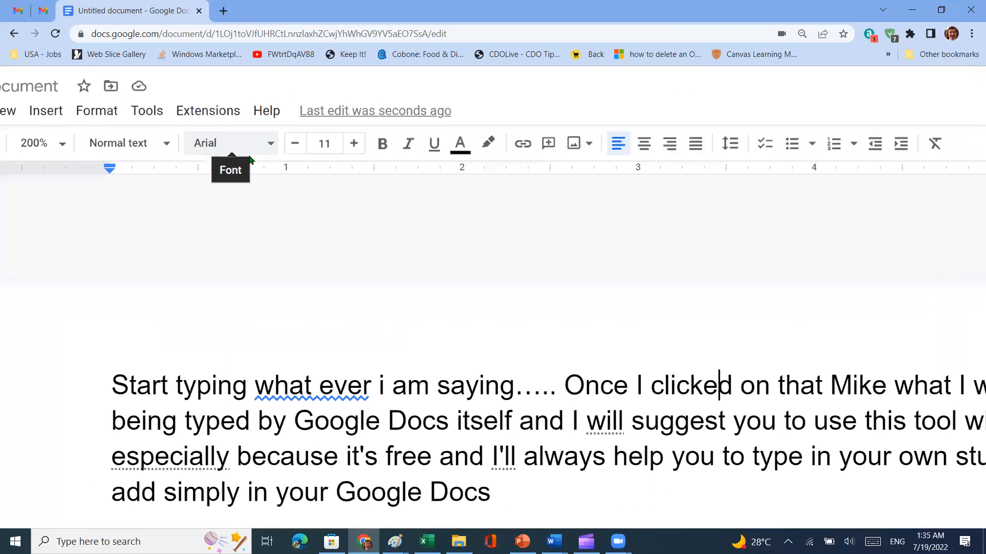
scroll(250, 159, "down", 2)
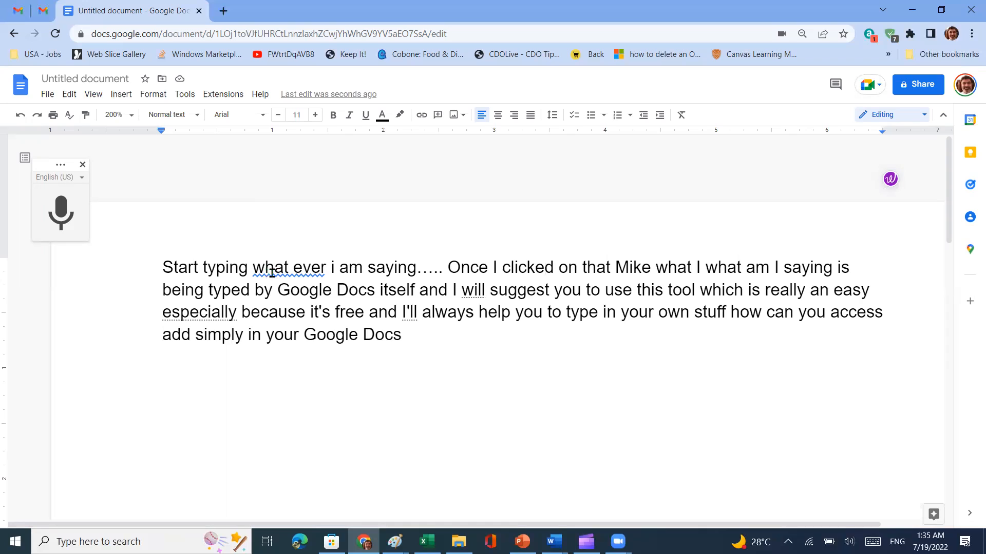
Step: Select only the word "typing" in the first line of the paragraph
left_click(586, 297)
left_click(216, 267)
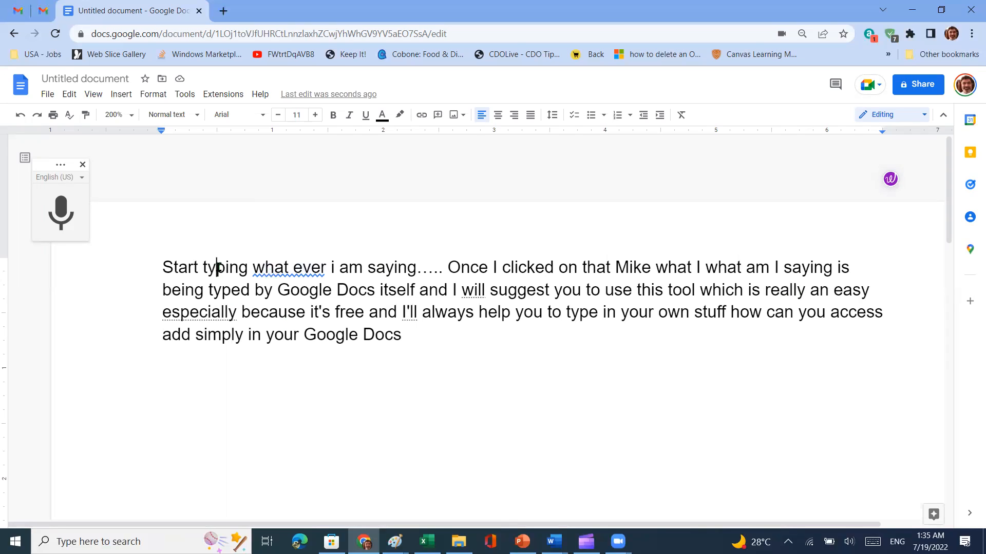
double_click(218, 267)
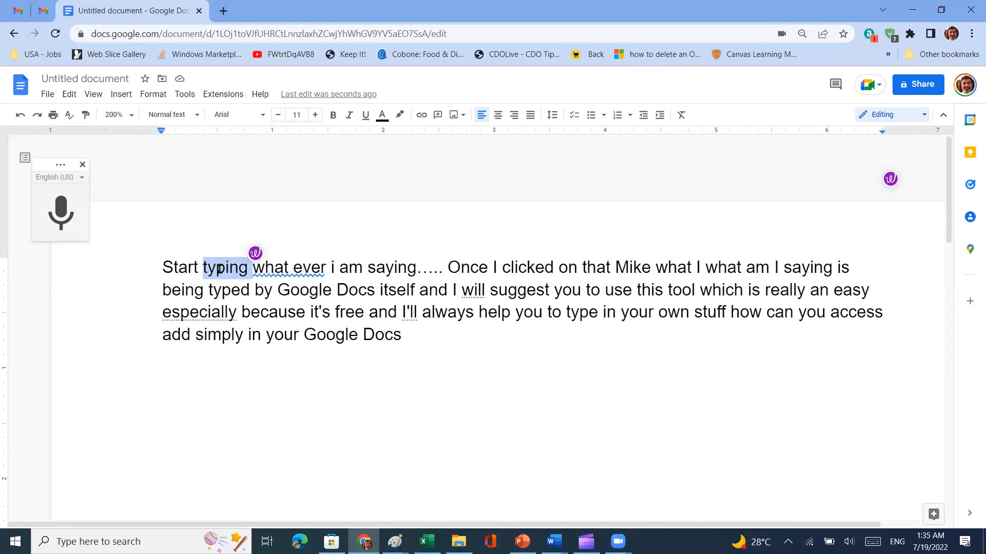
left_click(473, 291)
left_click(276, 315)
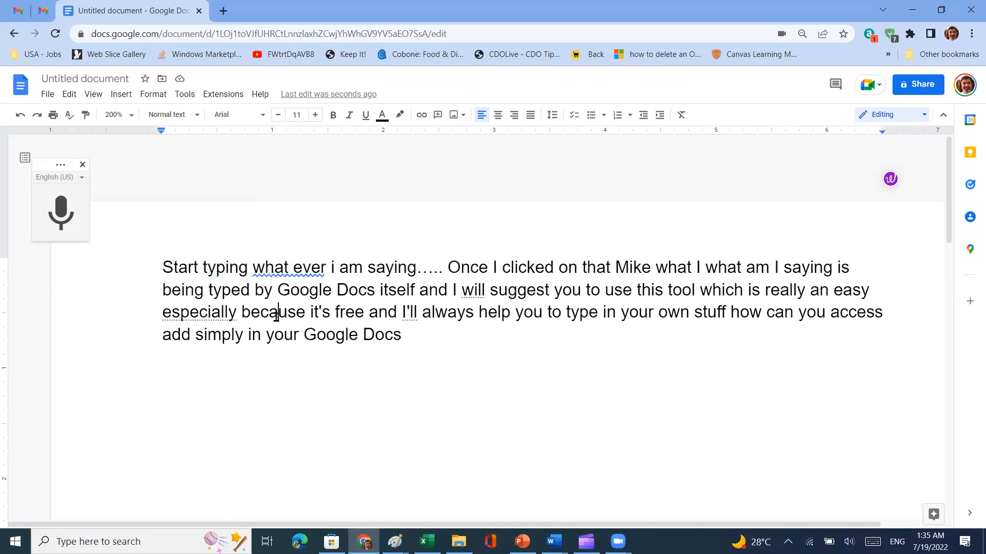
left_click(224, 267)
double_click(223, 267)
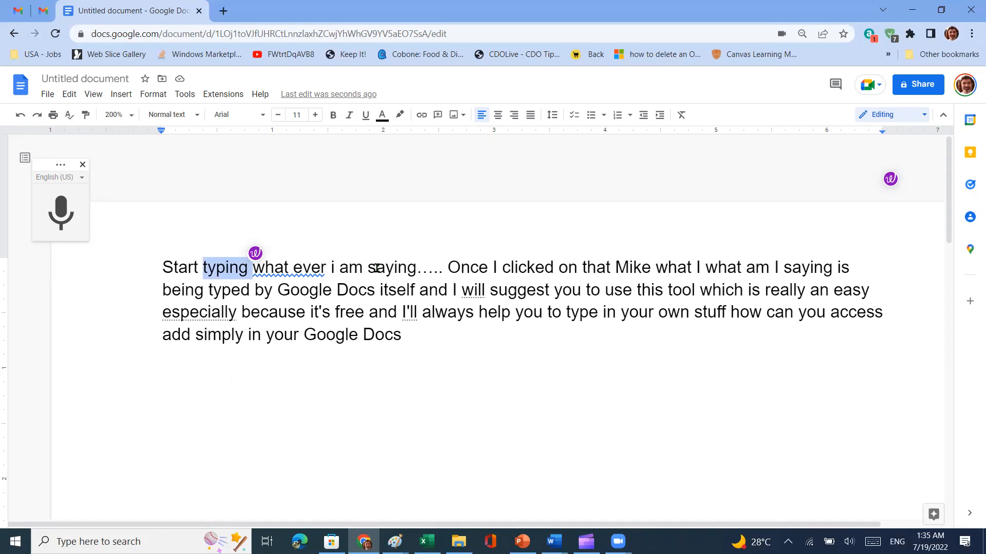
Step: Select the entire document text, and afterwards just the word "suggest" in the second line
key("ctrl+a")
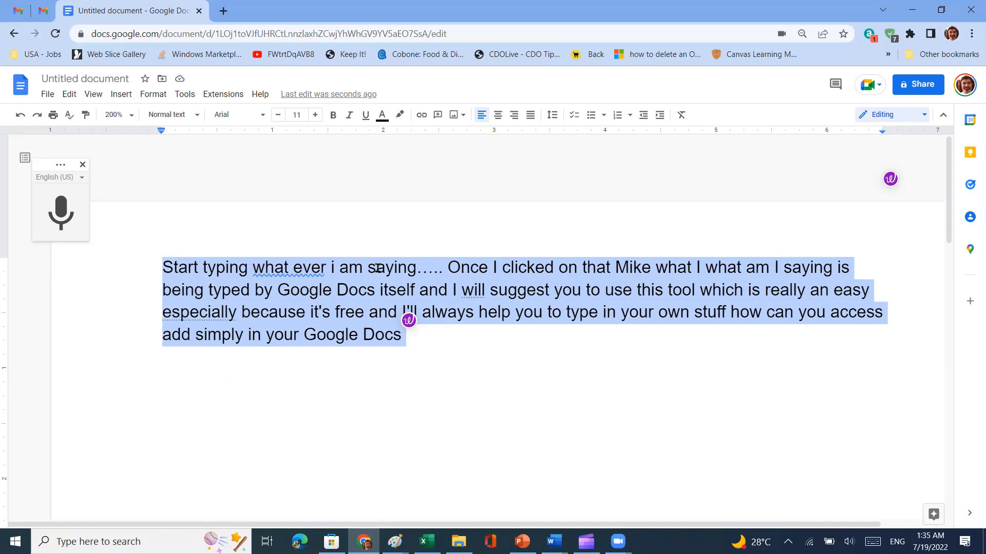
left_click(516, 286)
double_click(516, 286)
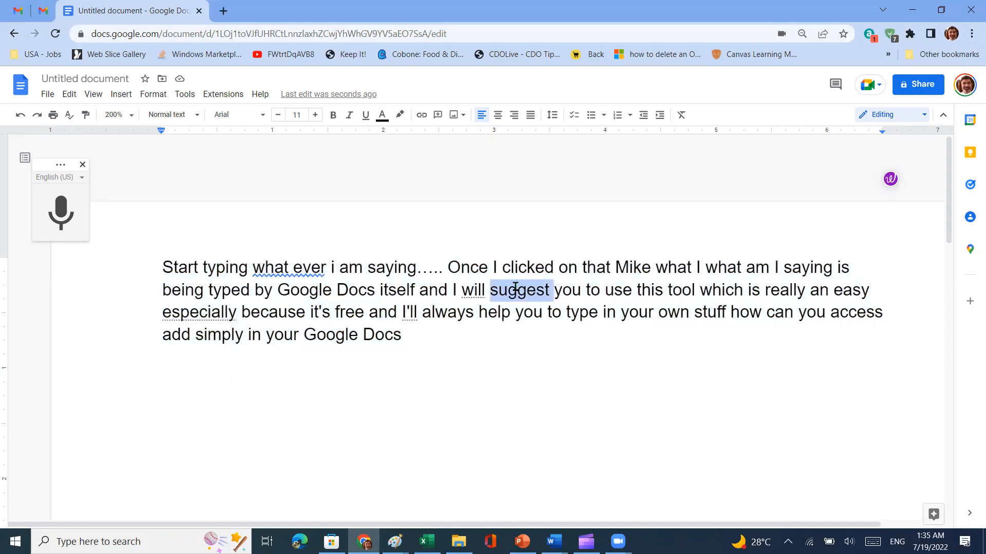
Step: Select all of the document's text and make it bold
left_click(366, 296)
key("ctrl+a")
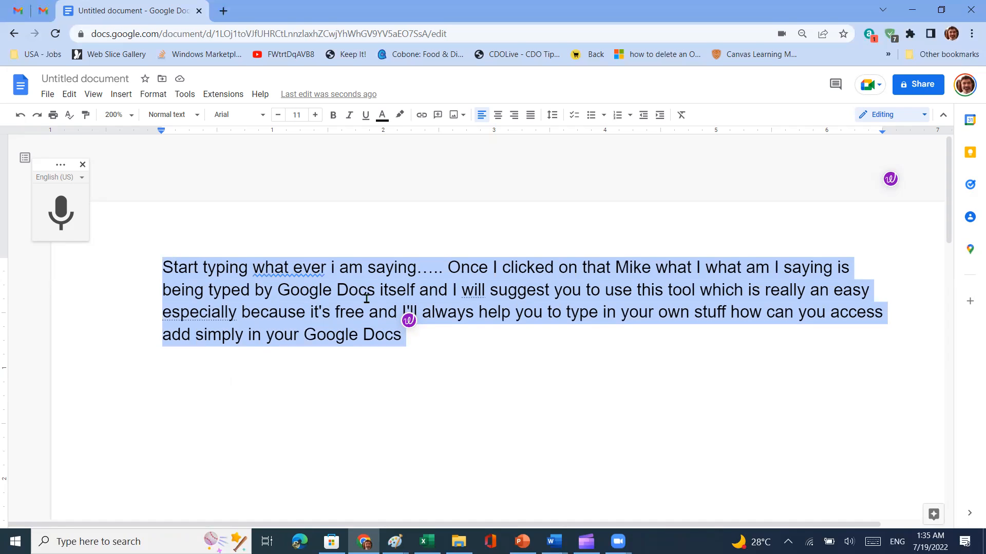
left_click(333, 115)
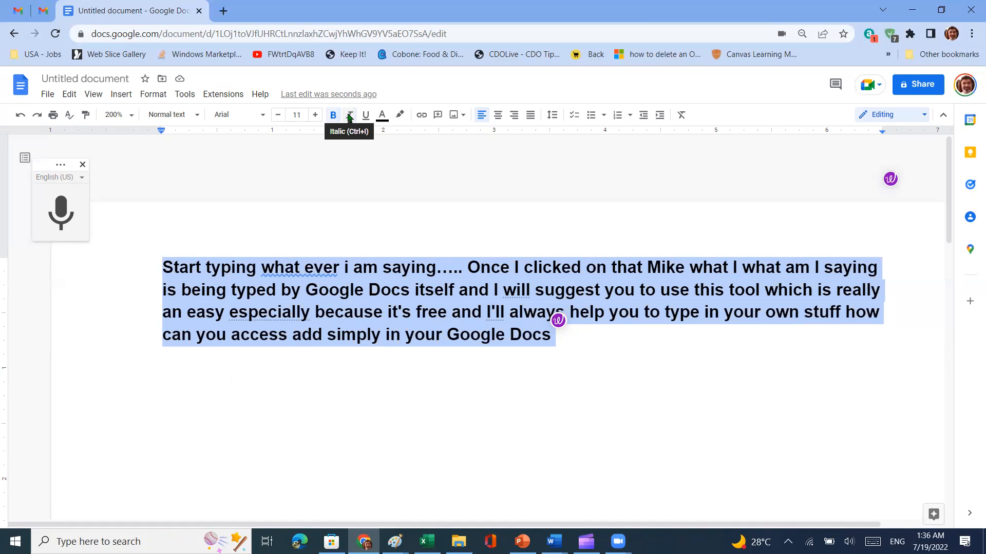
Step: Apply italic and underline formatting to all of the selected document text
left_click(349, 117)
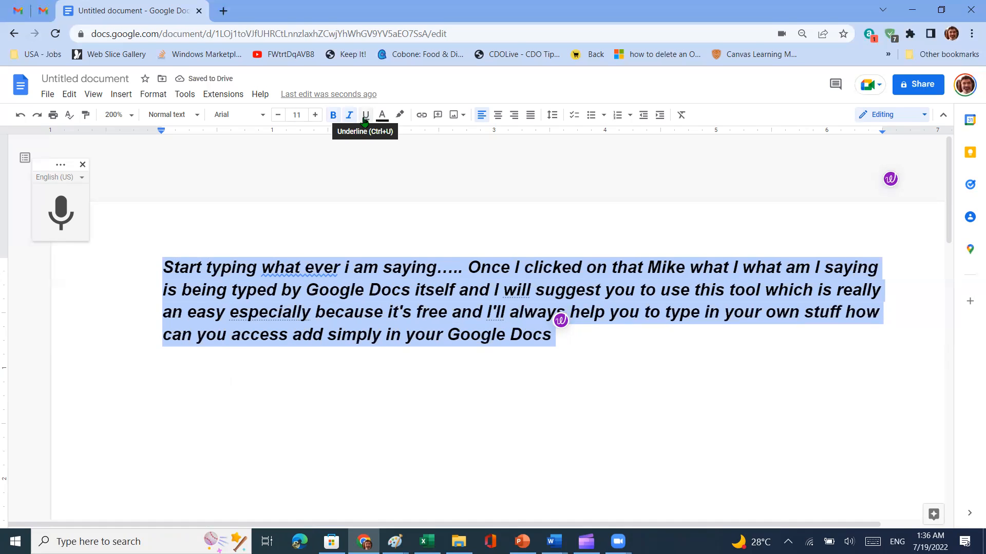
left_click(364, 120)
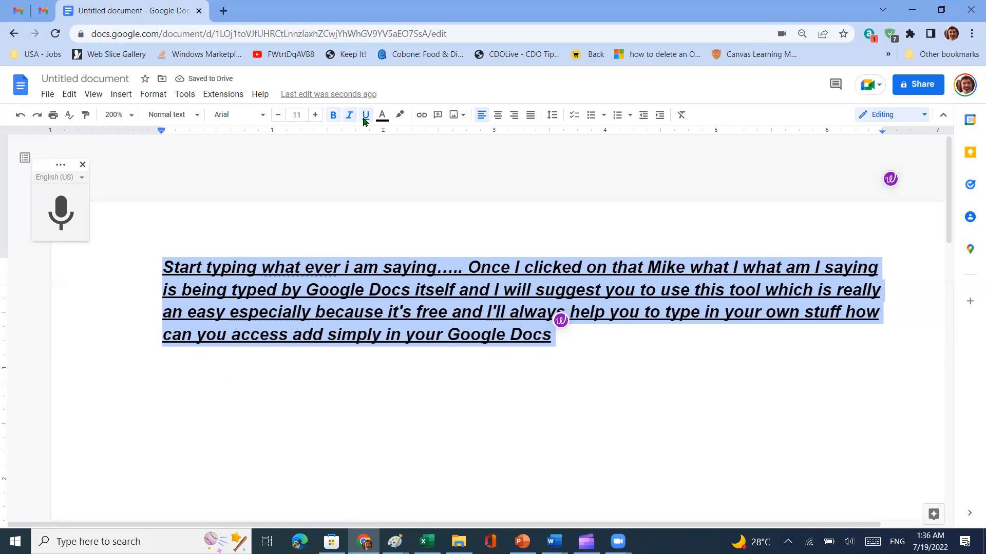
Step: Undo the underline, italic and bold formatting on the whole text
left_click(19, 118)
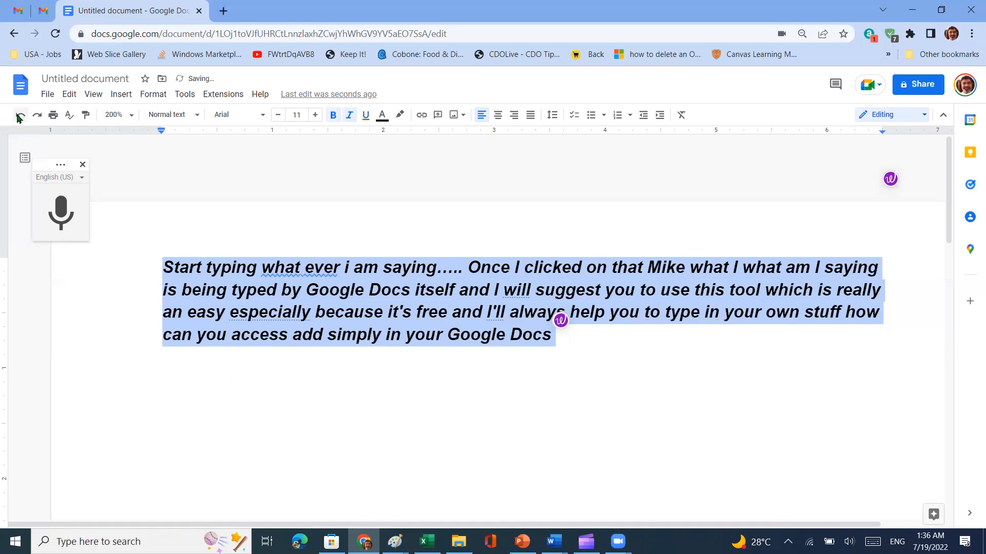
left_click(19, 117)
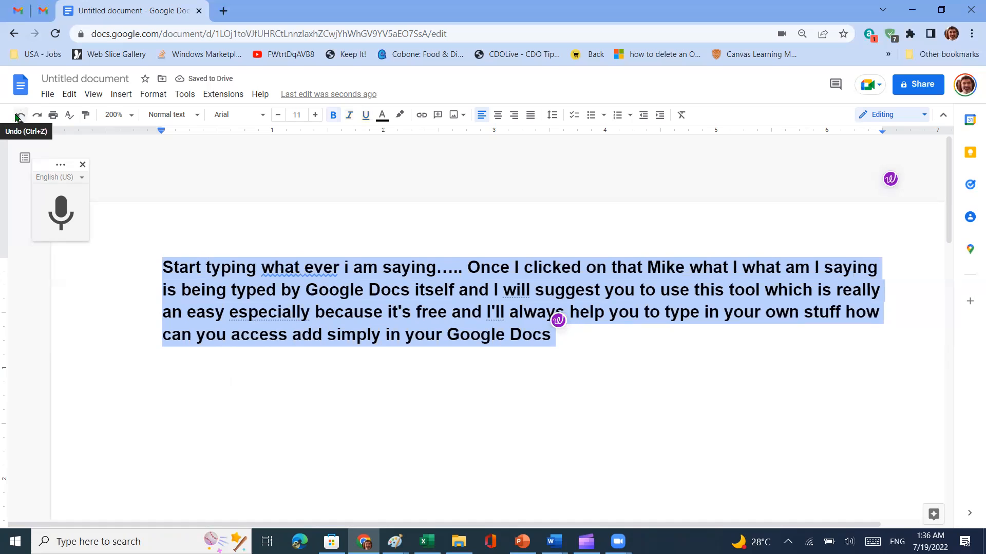
left_click(17, 118)
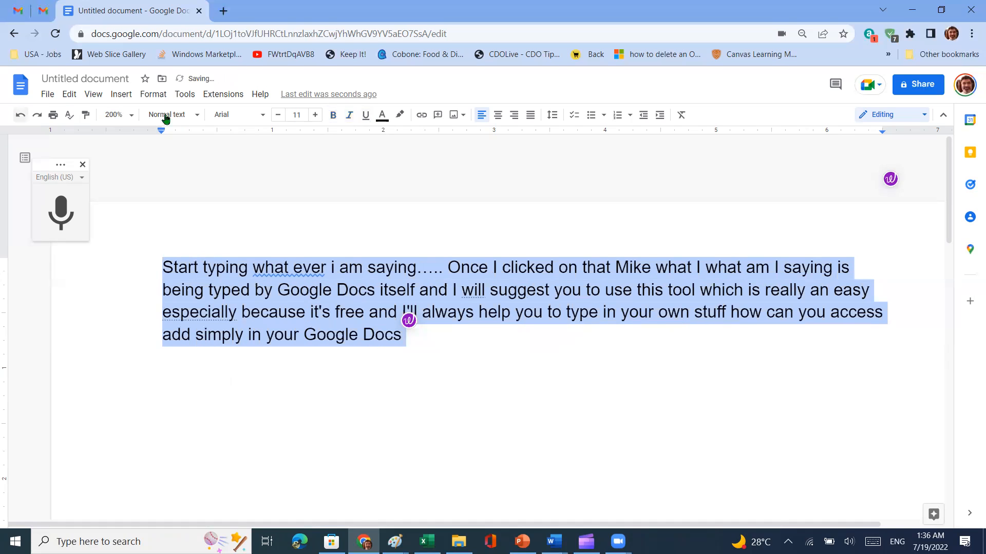
Step: Insert two blank lines above the paragraph and place the insertion point on the first one
left_click(195, 251)
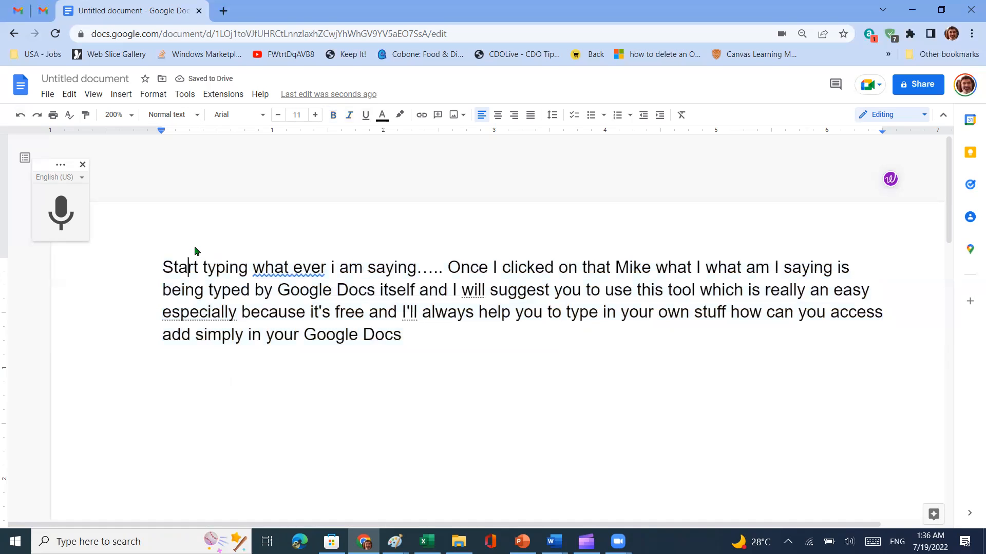
key("Left")
key("Left")
key("Return")
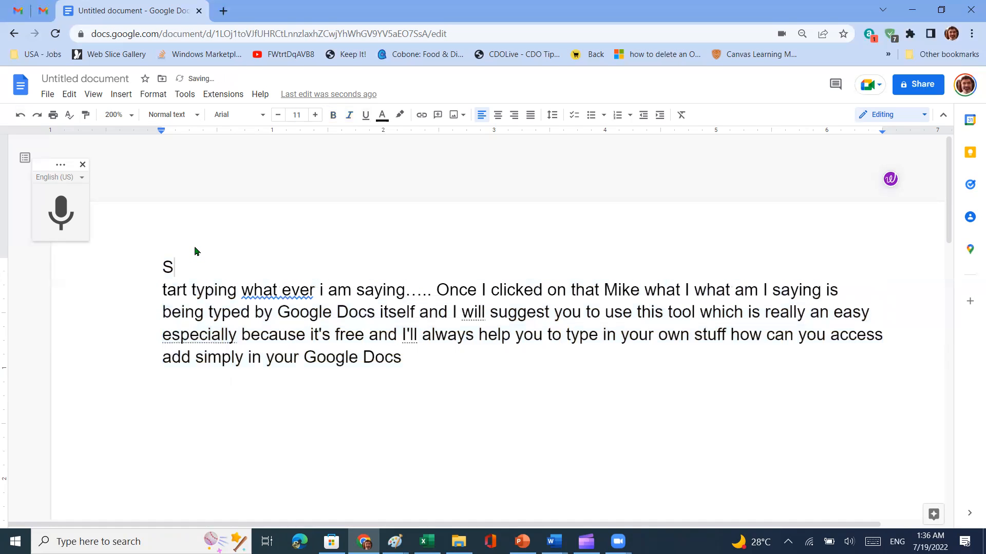
key("ctrl+z")
key("Return")
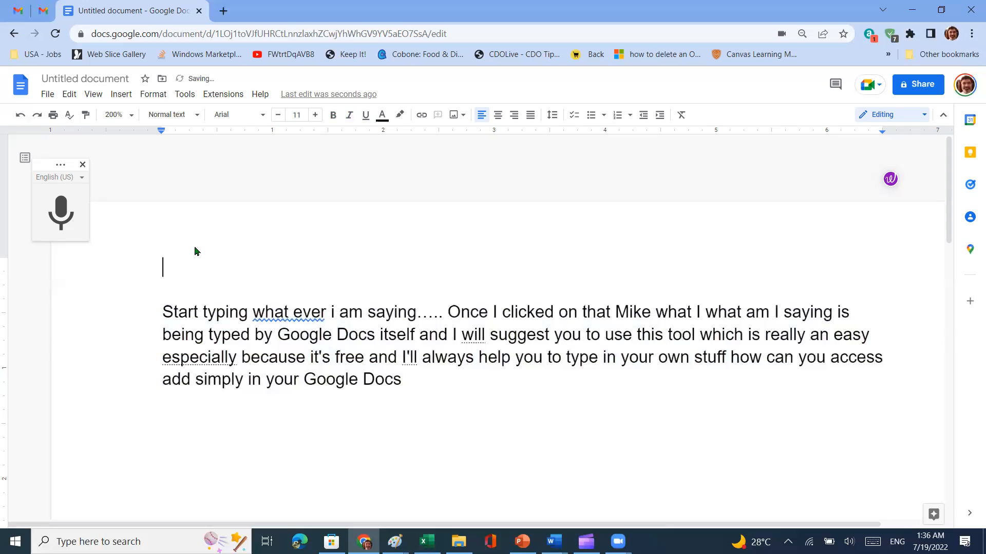
Step: Write the heading text "Introduction to Googld Docs" on the first line
type("INtr")
key("BackSpace")
key("BackSpace")
key("BackSpace")
type("nto")
key("BackSpace")
type("roduction to")
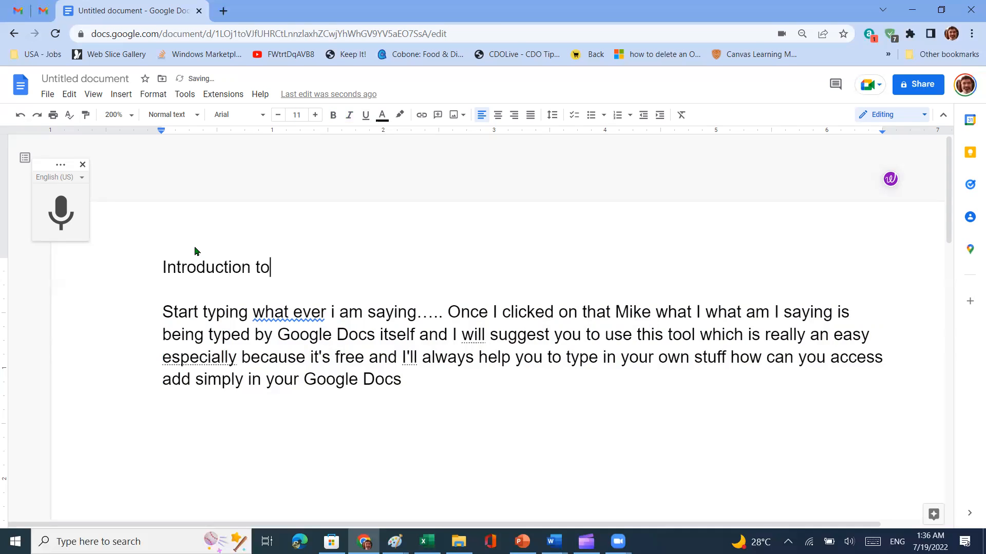
type(" Googld Docs")
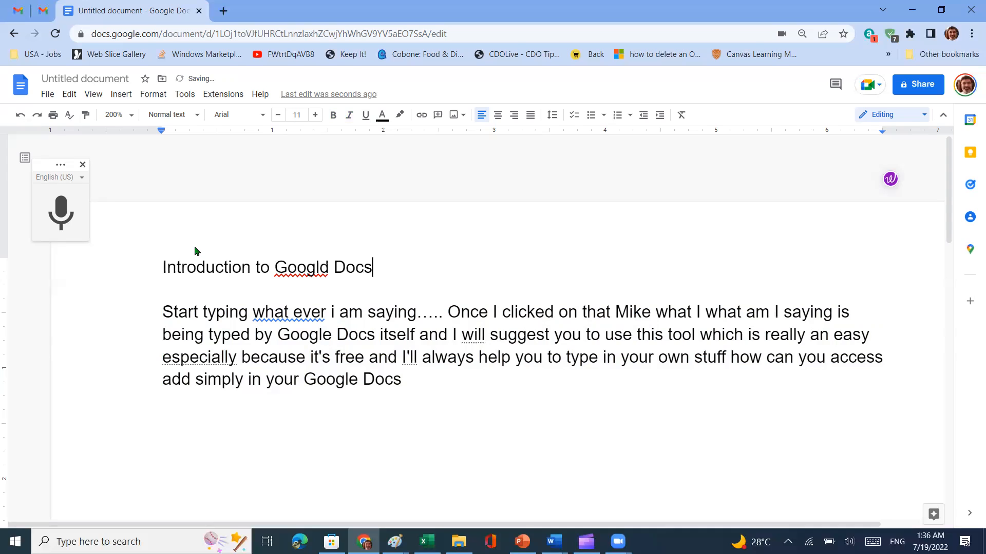
Step: Correct the misspelled word "Googld" in the heading by accepting the suggestion "Google"
left_click(321, 267)
left_click(331, 329)
left_click(286, 290)
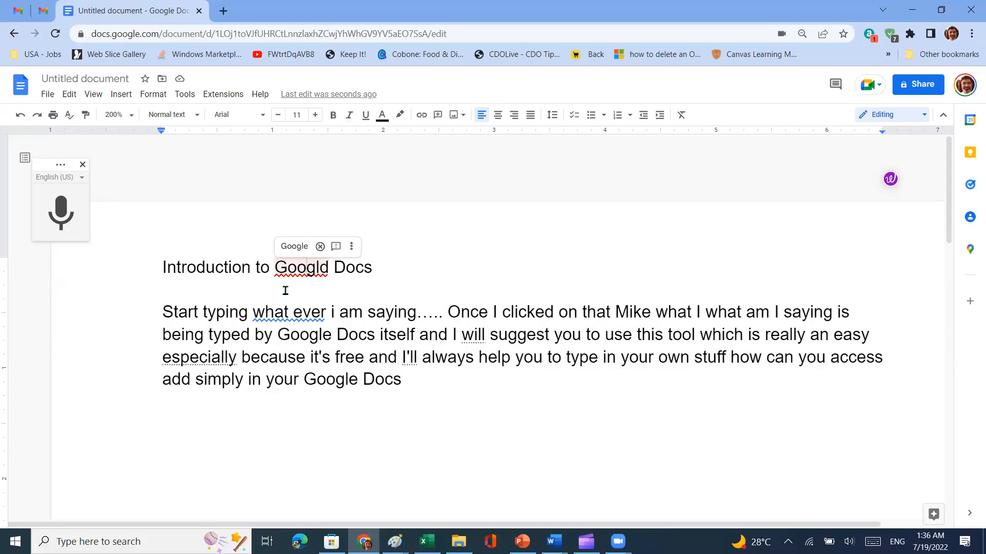
left_click(306, 269)
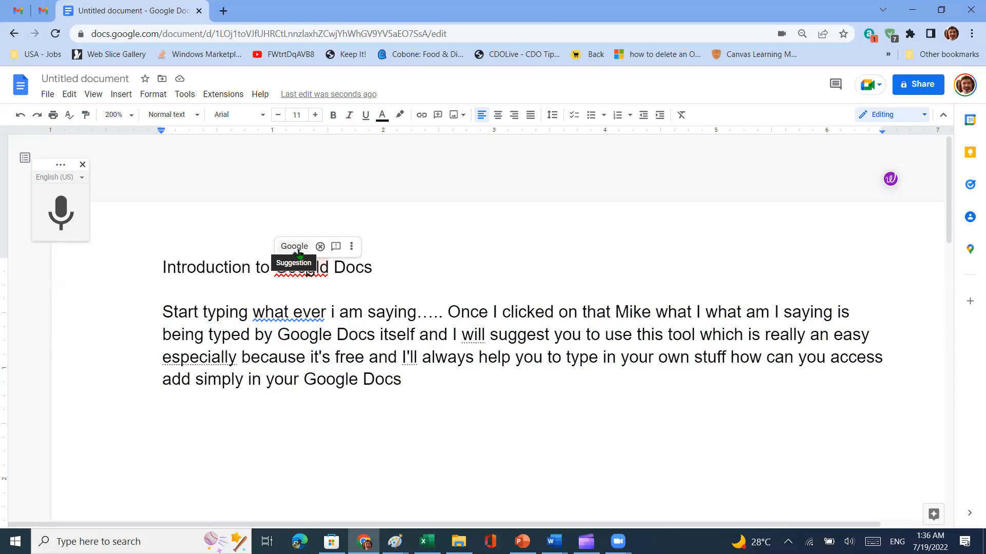
left_click(295, 247)
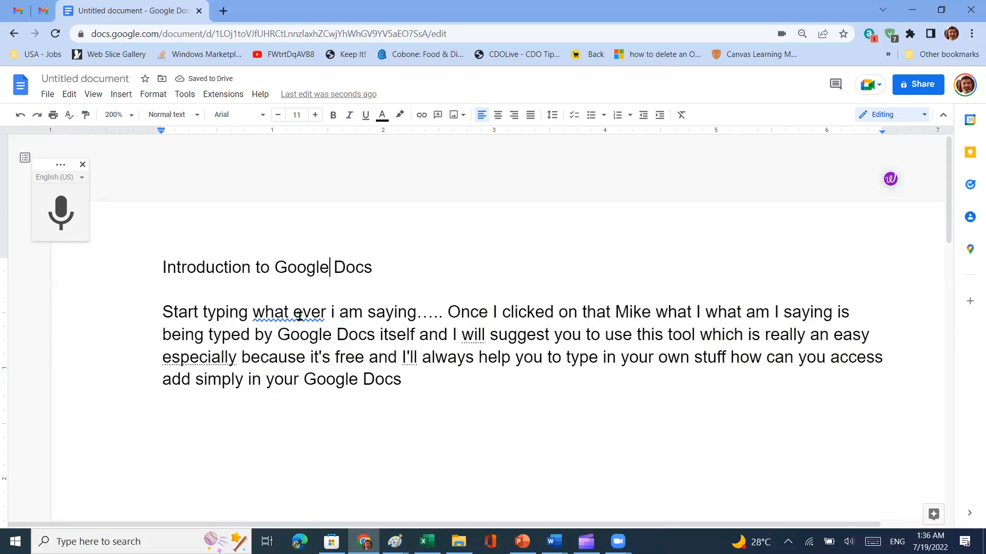
Step: Accept the suggested corrections "whatever" and "I am" in the first line of the paragraph
left_click(299, 316)
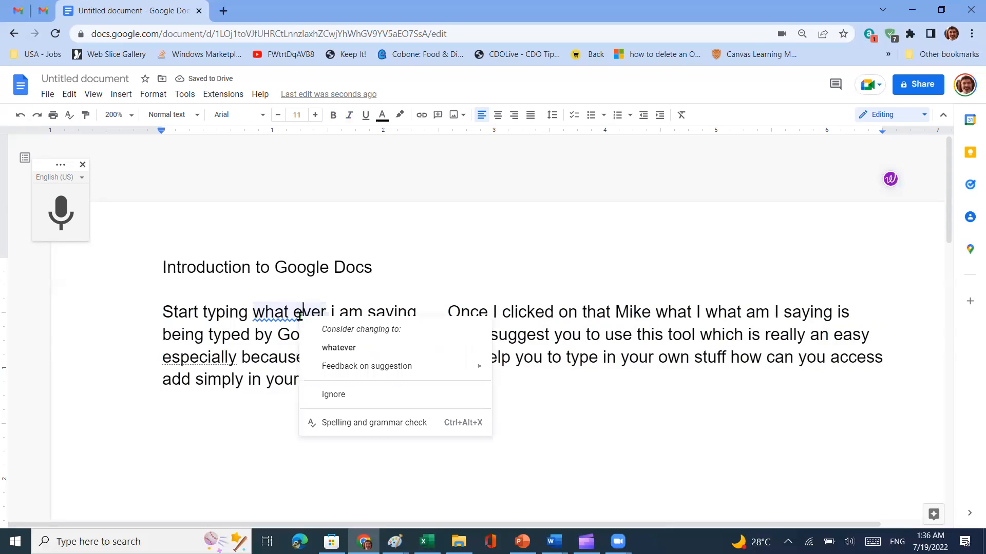
left_click(380, 351)
left_click(348, 318)
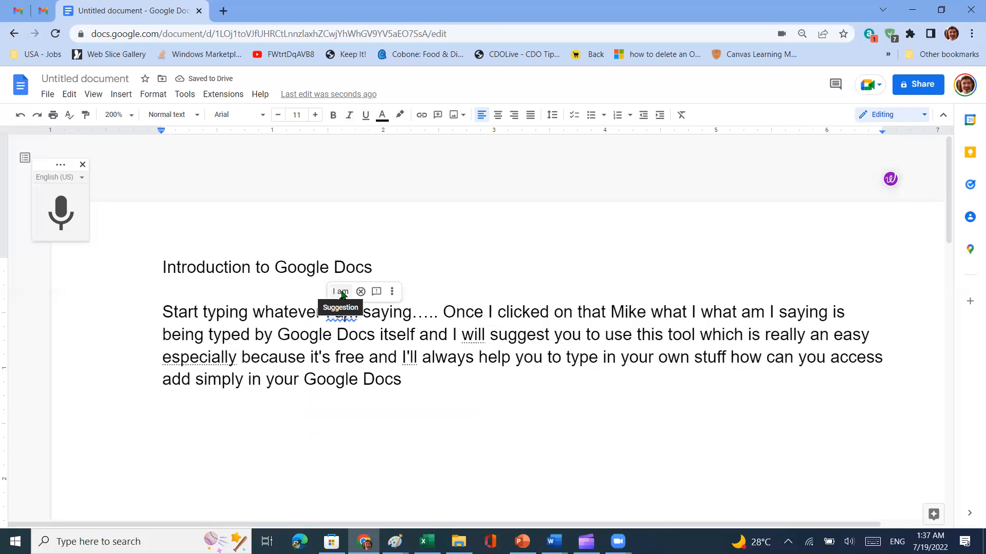
left_click(341, 291)
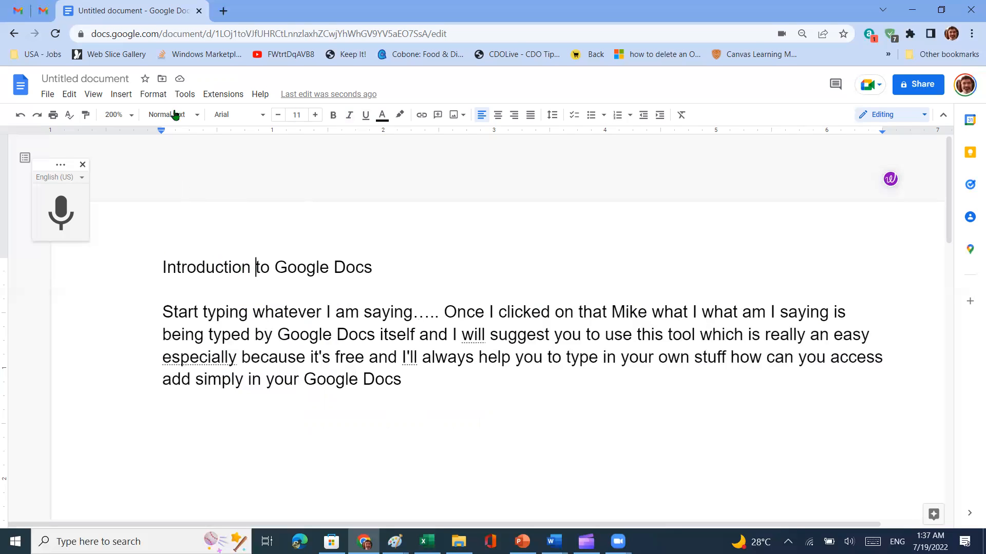
left_click(194, 116)
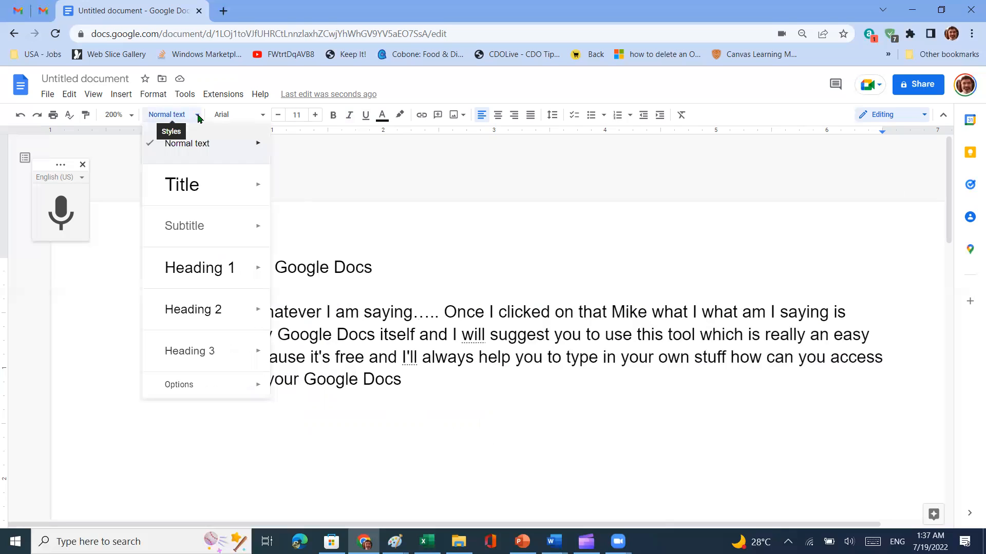
mouse_move(204, 150)
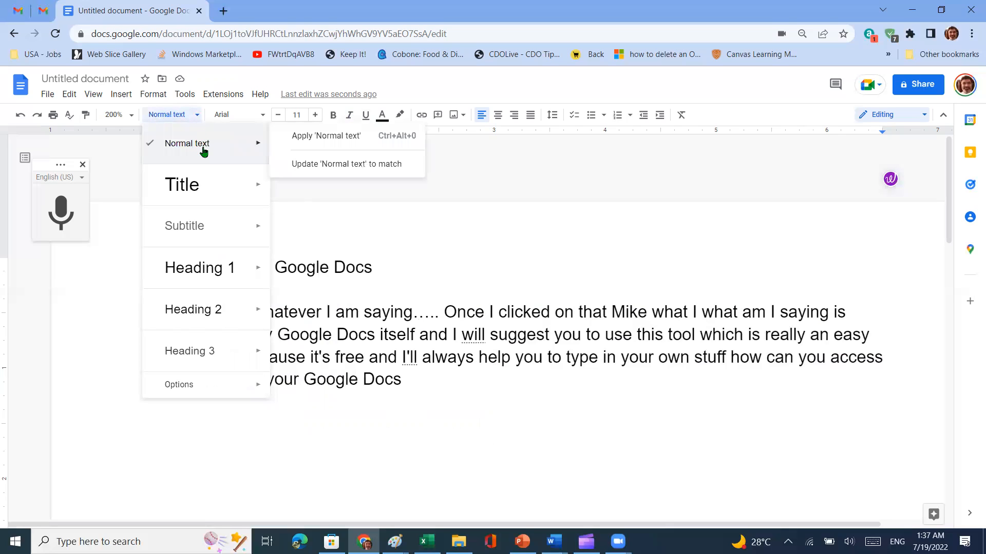
left_click(334, 267)
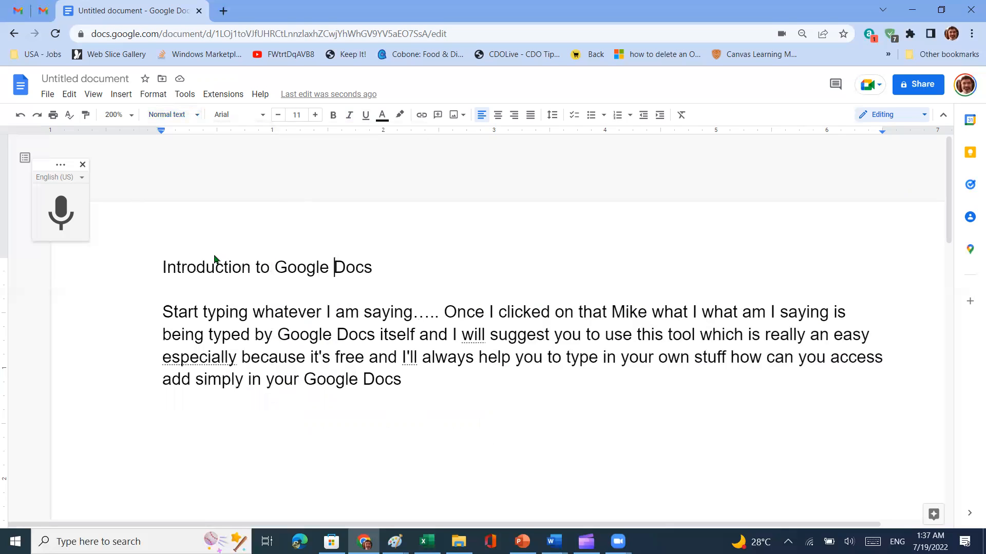
Step: Apply the Title style to the line "Introduction to Google Docs" and center it
left_click_drag(159, 264, 372, 261)
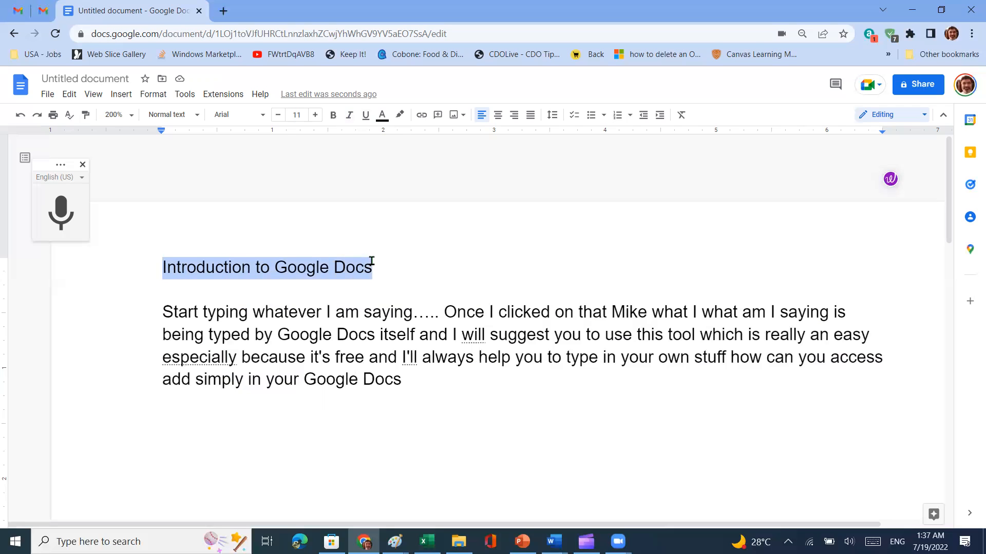
left_click(197, 115)
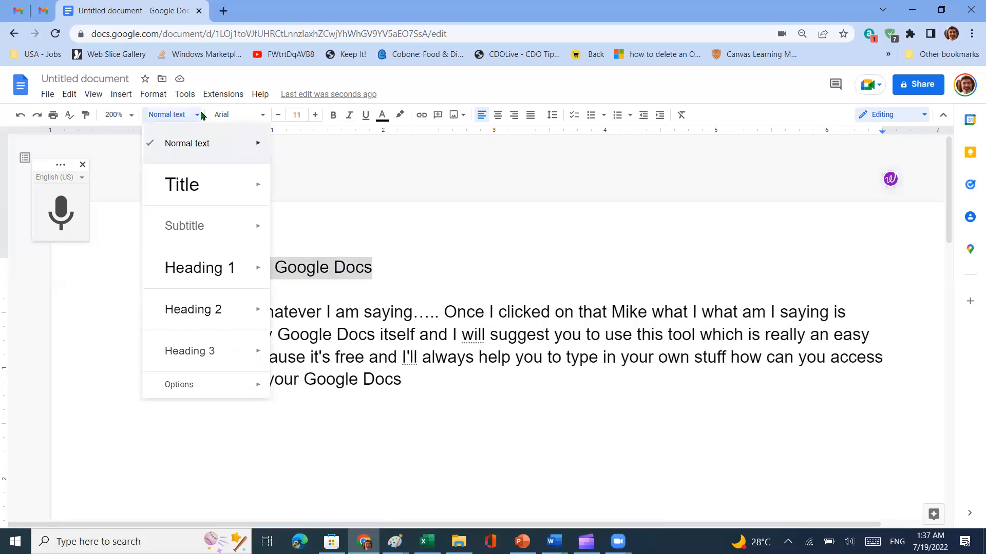
mouse_move(203, 206)
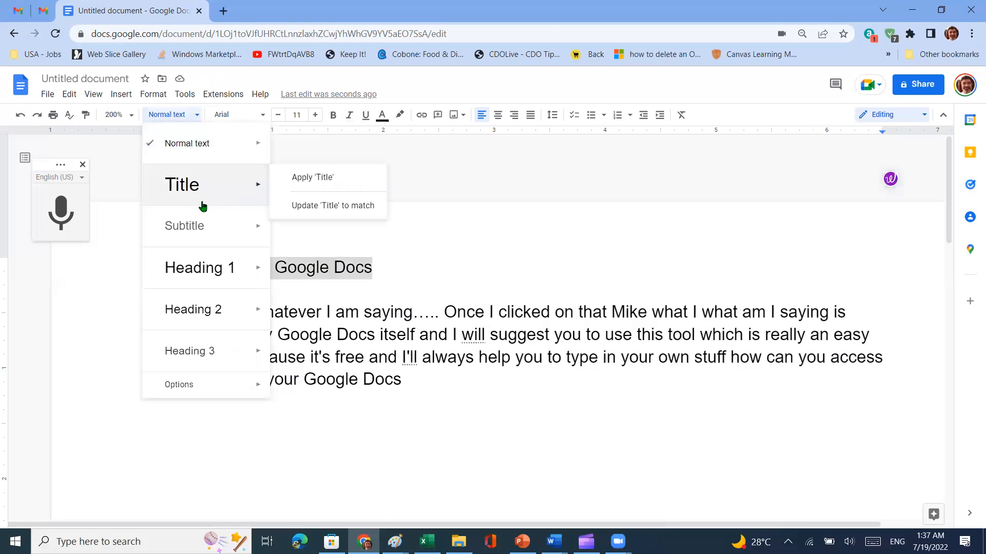
left_click(323, 188)
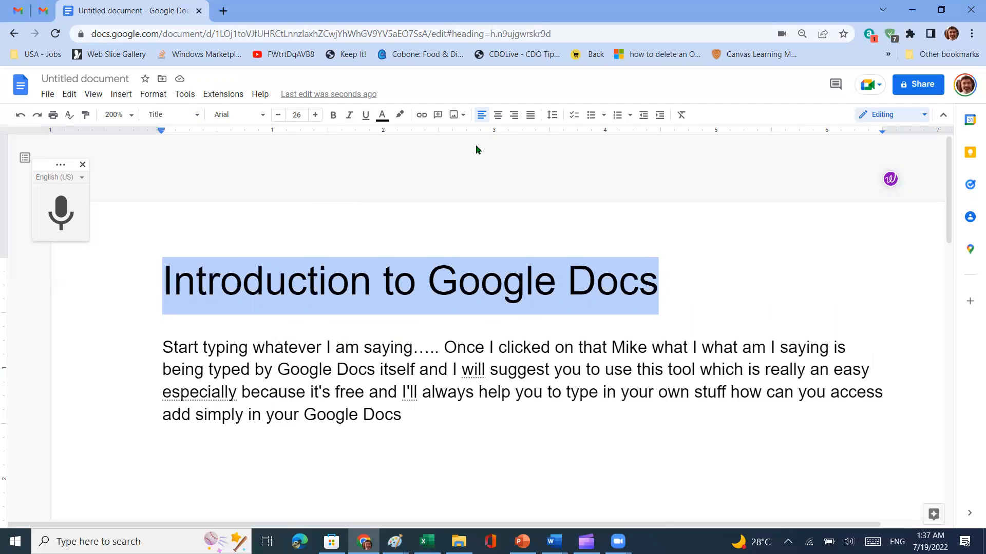
left_click(499, 116)
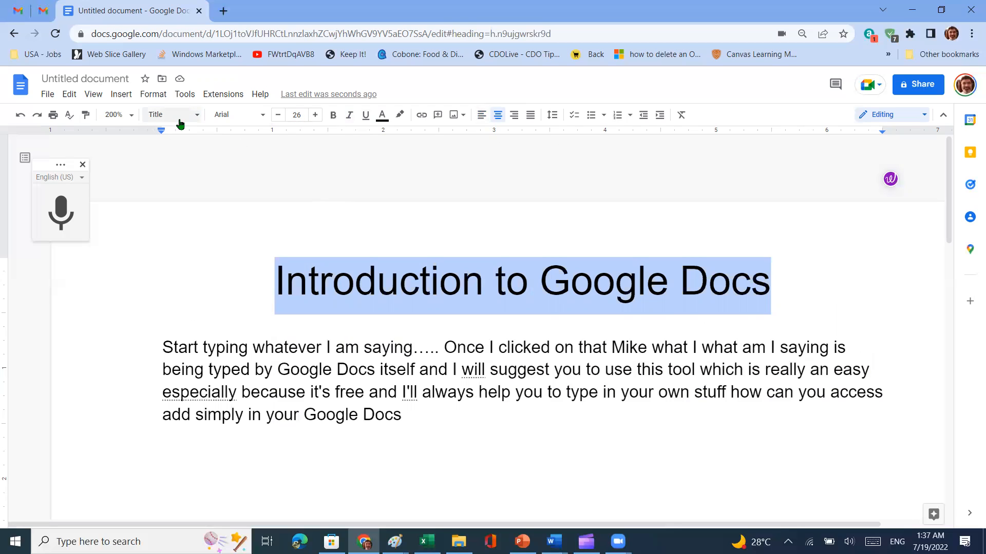
Step: Update the Title style to match the centered heading and deselect the heading
left_click(198, 116)
mouse_move(232, 203)
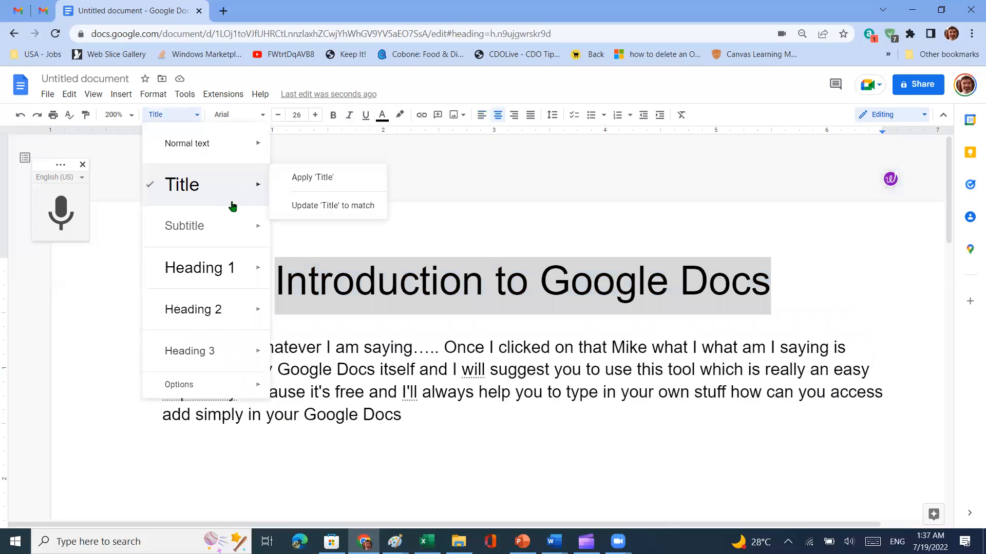
left_click(358, 207)
left_click(398, 343)
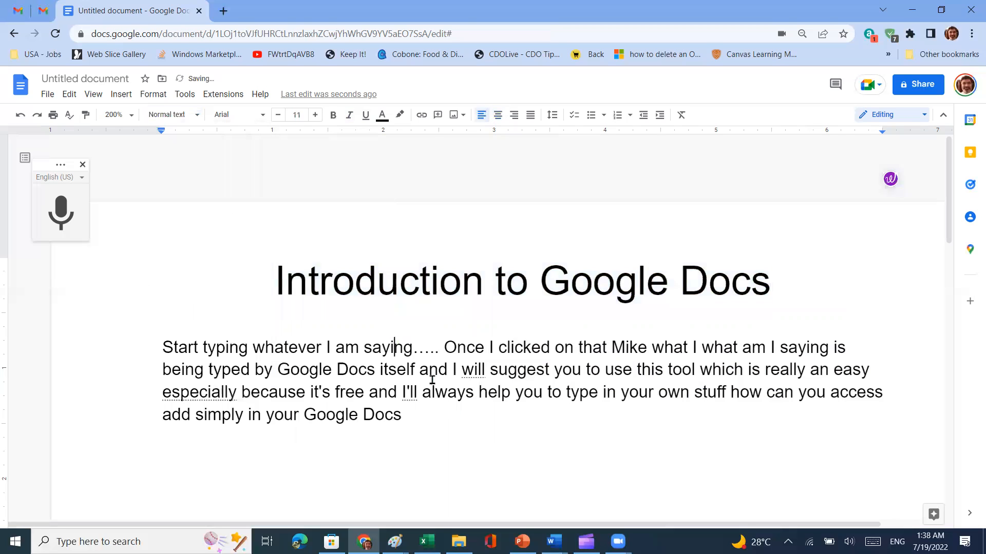
Step: Add a new line with the word "Title" below the paragraph, separated by one blank line
scroll(458, 417, "down", 3)
left_click(460, 334)
key("Return")
key("Return")
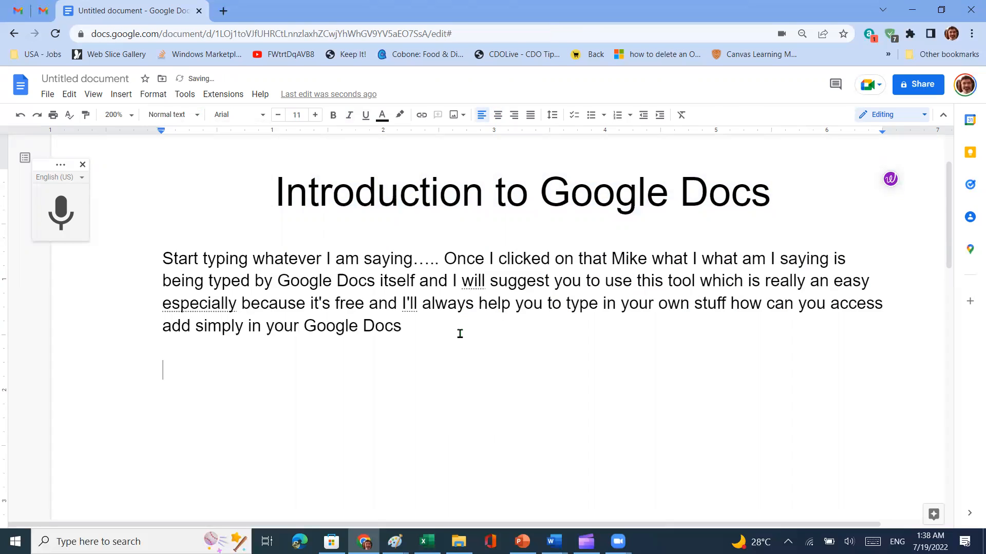
type("Title")
Step: Apply the Title style to the word "Title" below the paragraph, and undo that style change
key("shift+Left")
key("shift+Left")
key("shift+Left")
key("shift+Left")
key("shift+Left")
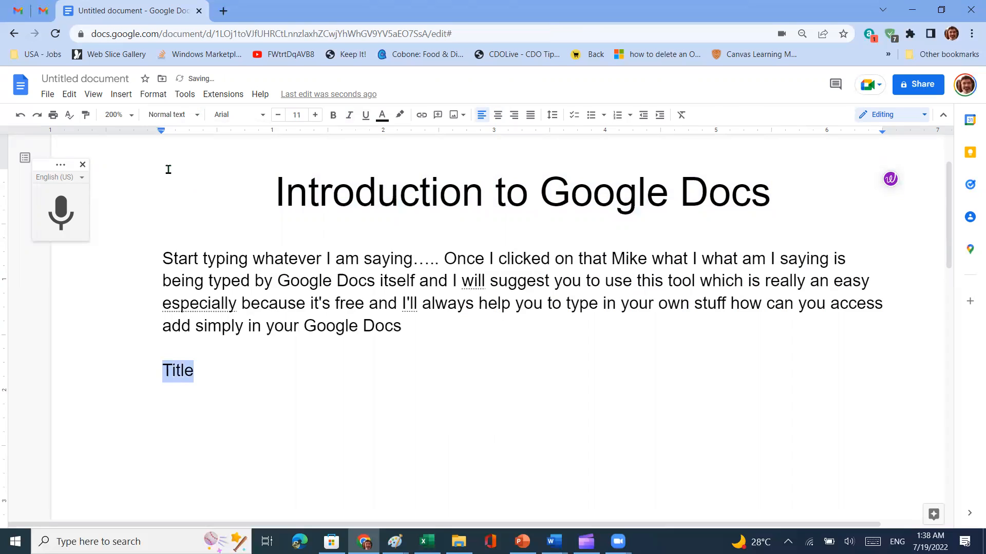
left_click(196, 115)
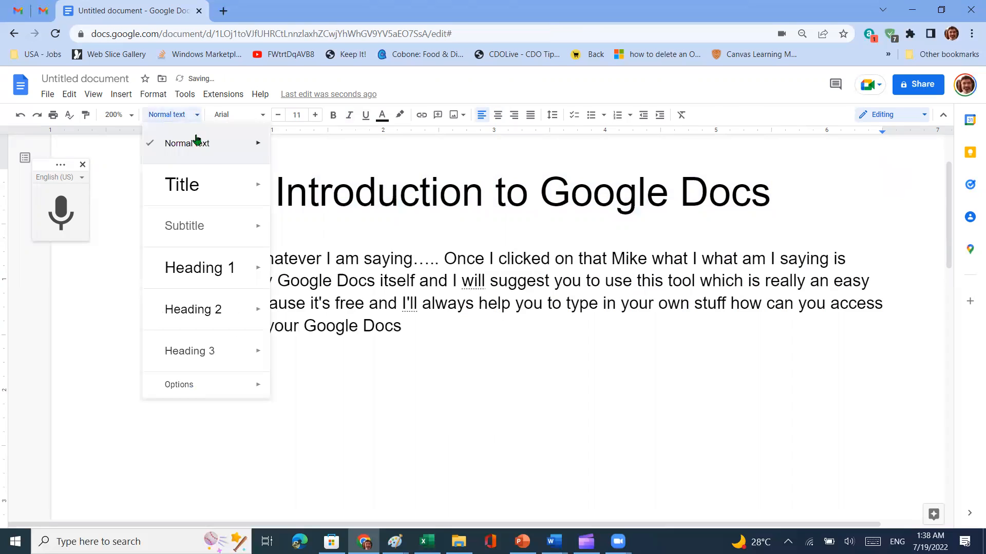
left_click(201, 175)
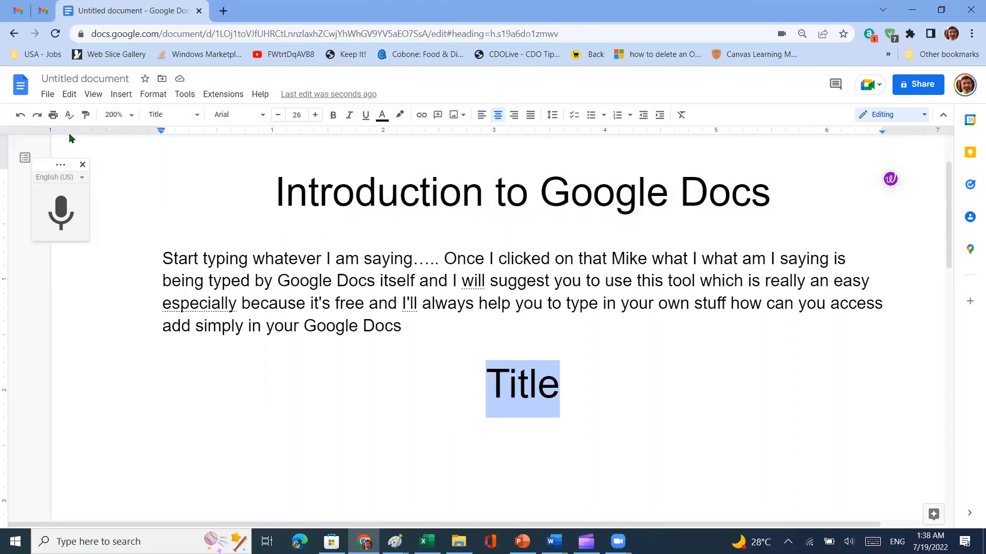
left_click(20, 115)
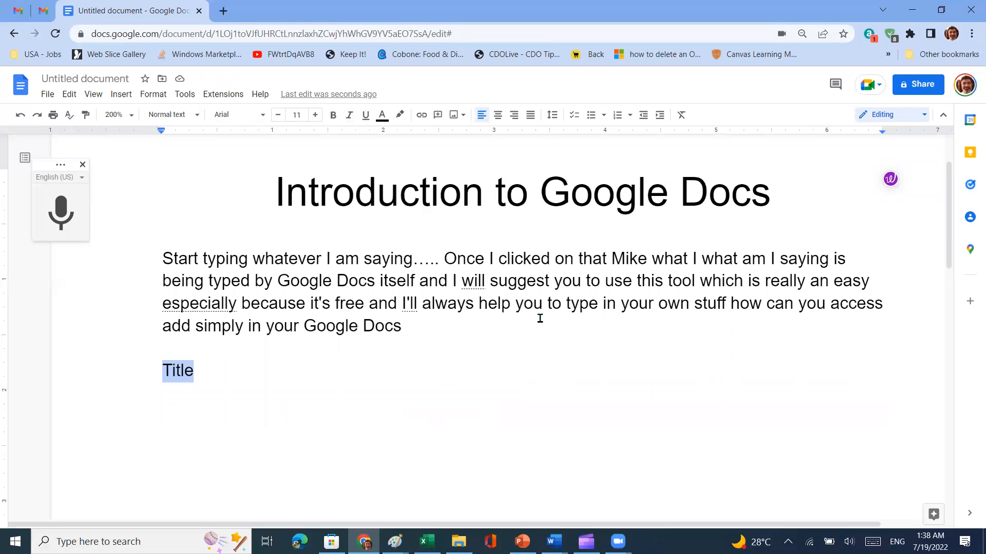
Step: End the paragraph with a period and put the word "Title" directly after it on the same line
left_click(761, 298)
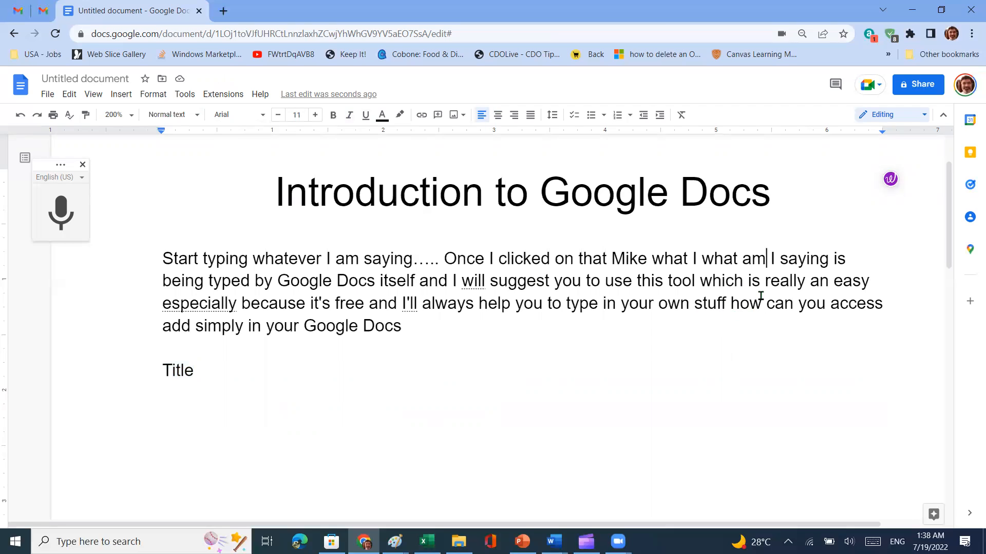
key("Down")
key("Down")
key("Down")
key("Up")
key("Up")
key("Down")
key("BackSpace")
key("Delete")
type(". Title")
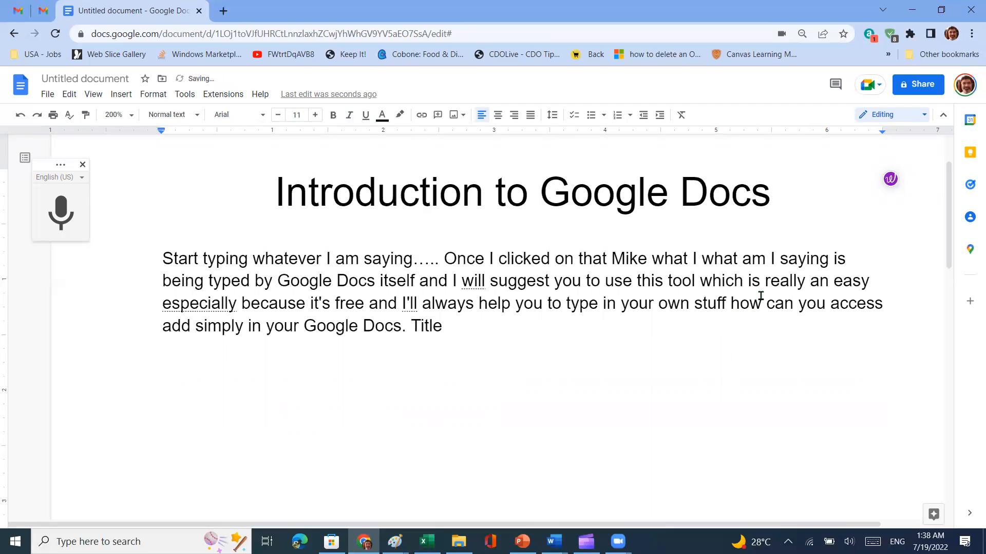
Step: Move the word "Title" onto its own line below the paragraph, with two blank lines between them
key("Return")
key("Return")
key("Return")
key("Right")
key("Right")
key("Right")
key("Right")
key("Right")
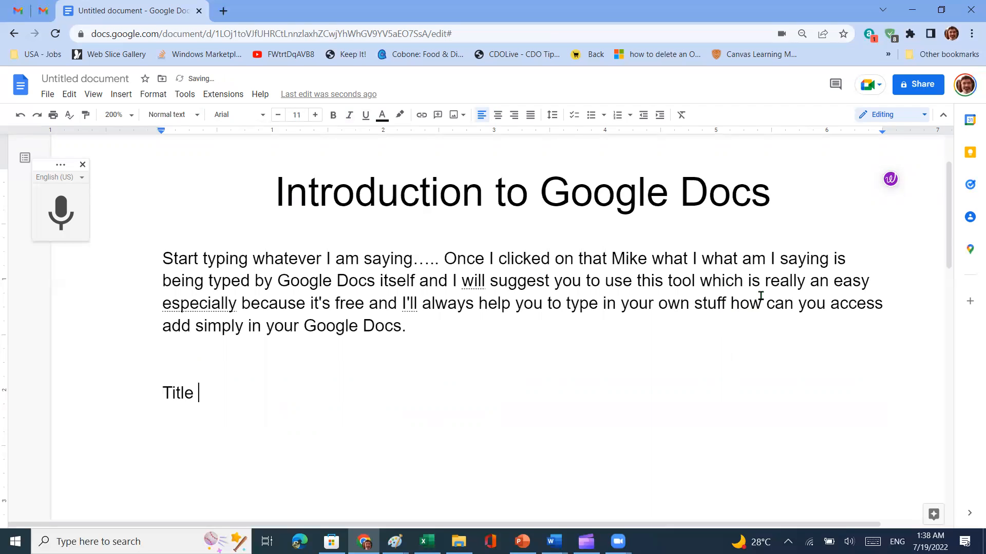
Step: Replace the word "Title" below the paragraph with the text "This is a new paragraph"
key("BackSpace")
key("BackSpace")
key("BackSpace")
key("BackSpace")
key("BackSpace")
type("his is a new pa")
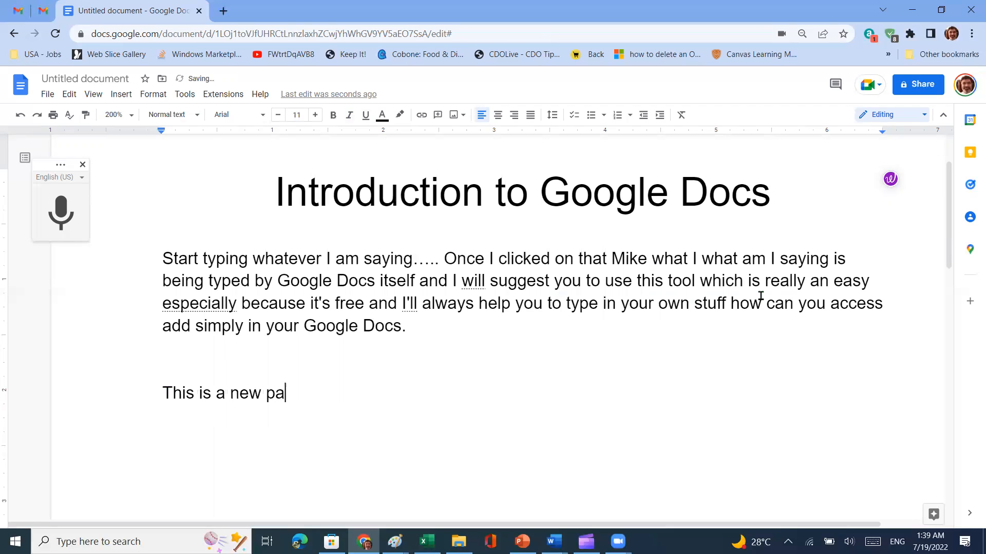
type("ragarap bcause")
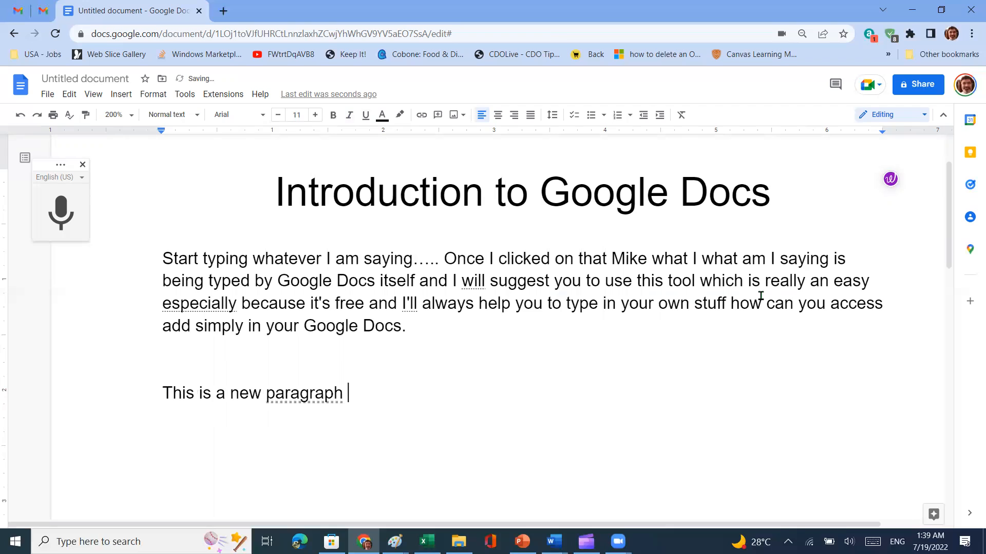
Step: Complete the new line with "because I hit the enter key.", correcting the typing mistakes
key("BackSpace")
key("BackSpace")
key("BackSpace")
key("BackSpace")
key("BackSpace")
key("BackSpace")
type("ecause I hit the tnner")
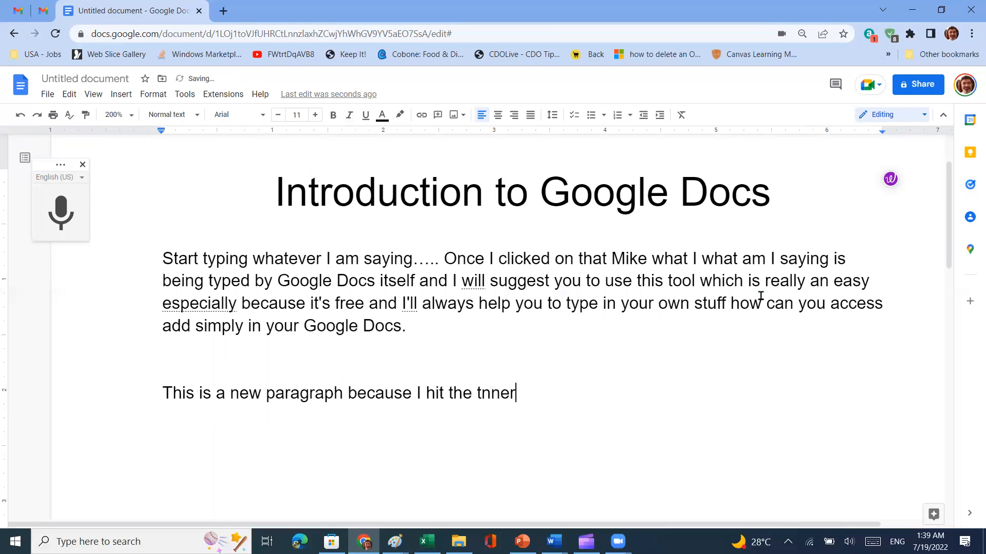
key("BackSpace")
key("BackSpace")
key("BackSpace")
key("BackSpace")
key("BackSpace")
key("BackSpace")
key("BackSpace")
type("enter key.")
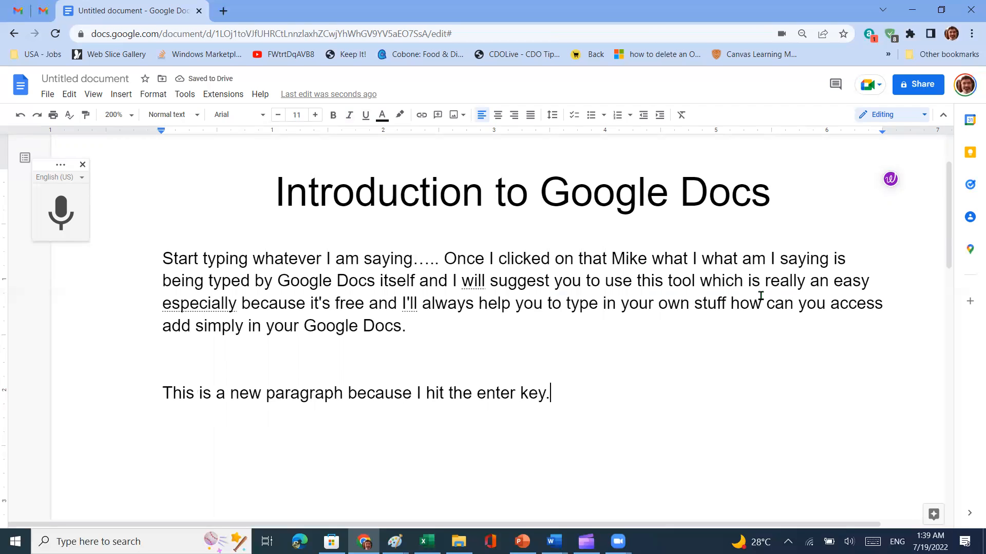
Step: Select single words in the new line, ending with the word "paragraph"
double_click(379, 391)
double_click(380, 391)
left_click(308, 392)
double_click(308, 392)
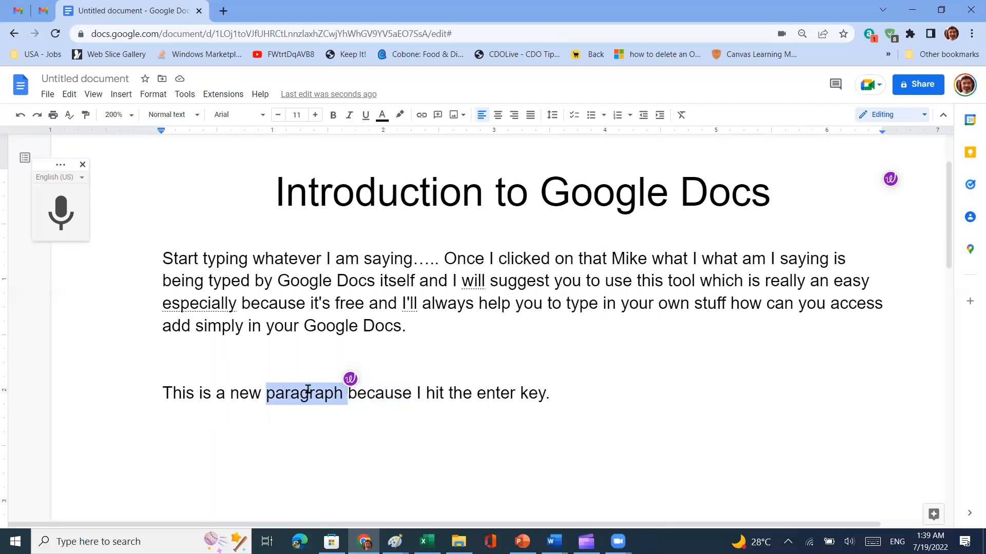
Step: Set the text color of the whole line "This is a new paragraph because I hit the enter key." to blue
triple_click(401, 394)
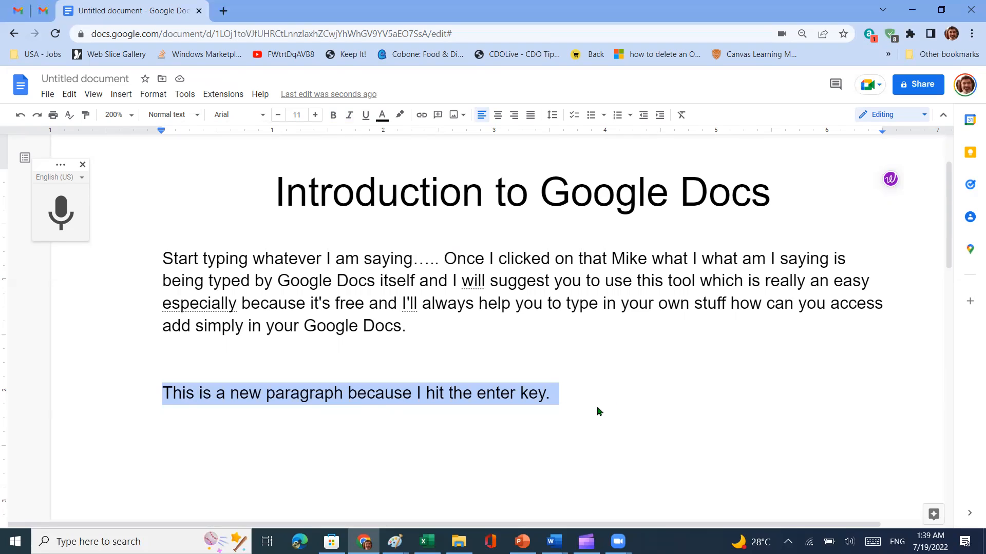
left_click(382, 116)
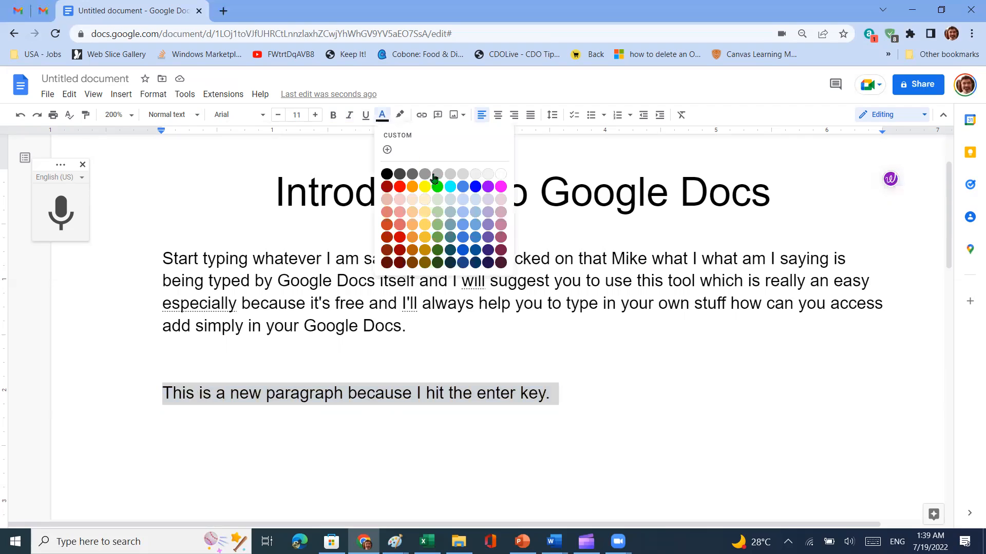
left_click(475, 191)
left_click(581, 325)
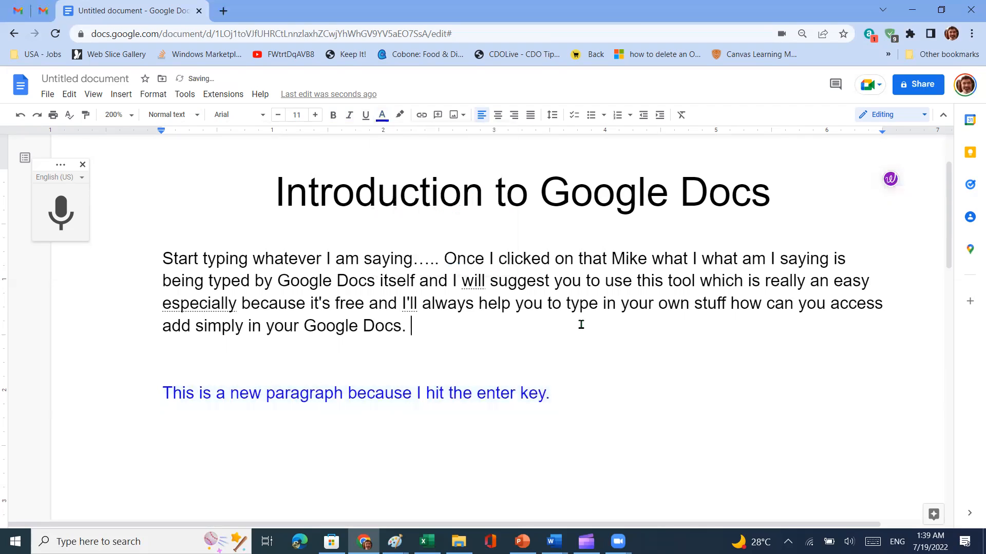
Step: Select the whole blue line from start to end, select it again from end to start, and clear the selection
left_click(145, 393)
left_click_drag(200, 393, 557, 399)
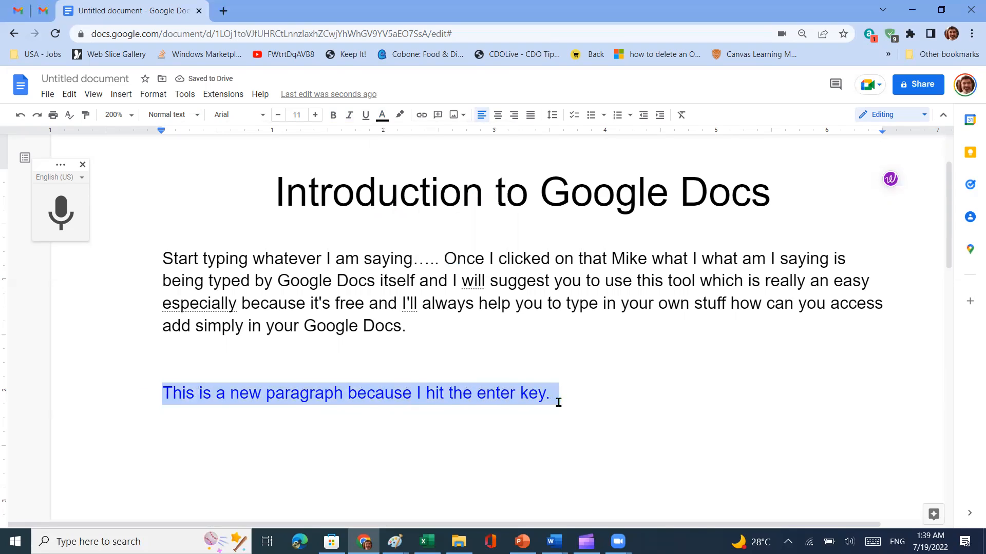
left_click(564, 403)
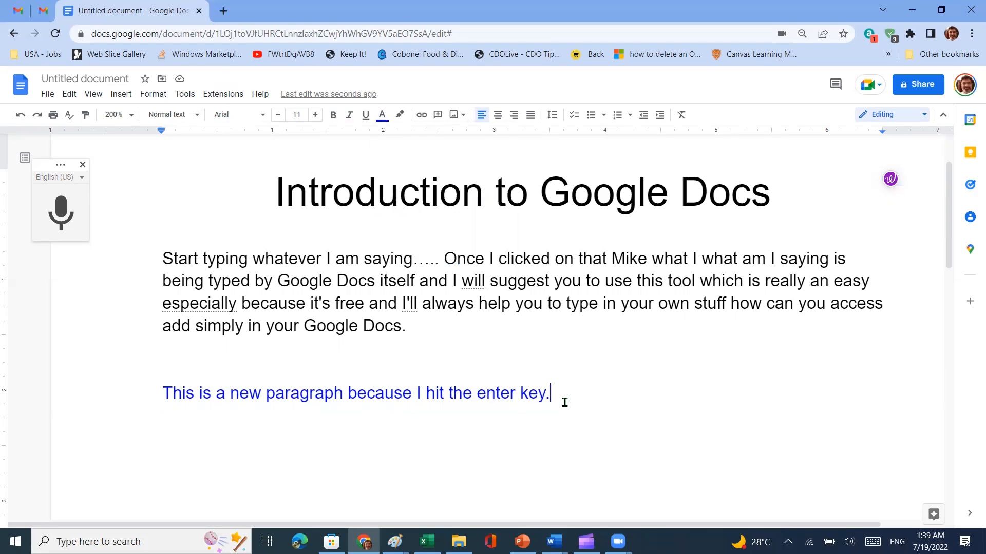
left_click_drag(550, 394, 153, 394)
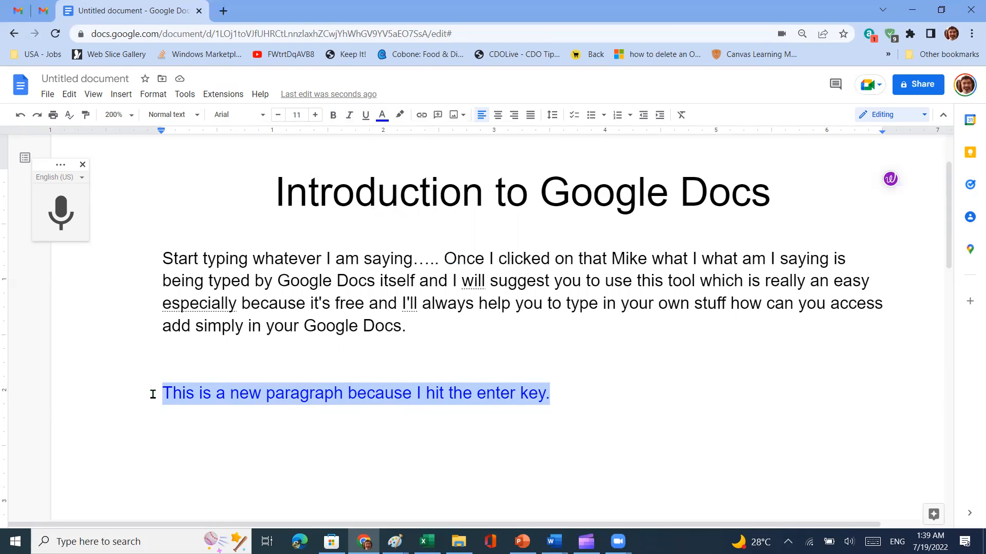
left_click(707, 304)
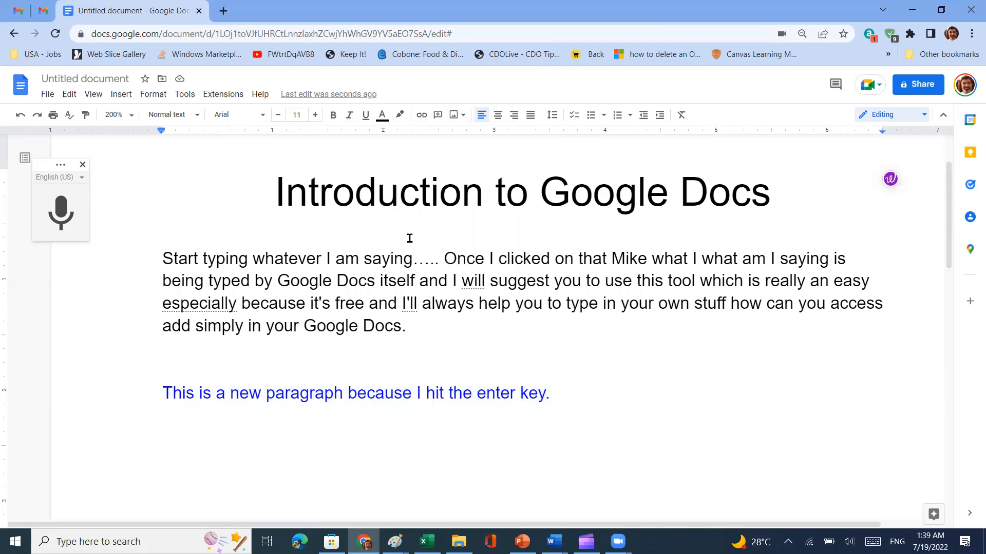
Step: Search the web for "Google" images to insert and look through the results
left_click(116, 96)
mouse_move(125, 114)
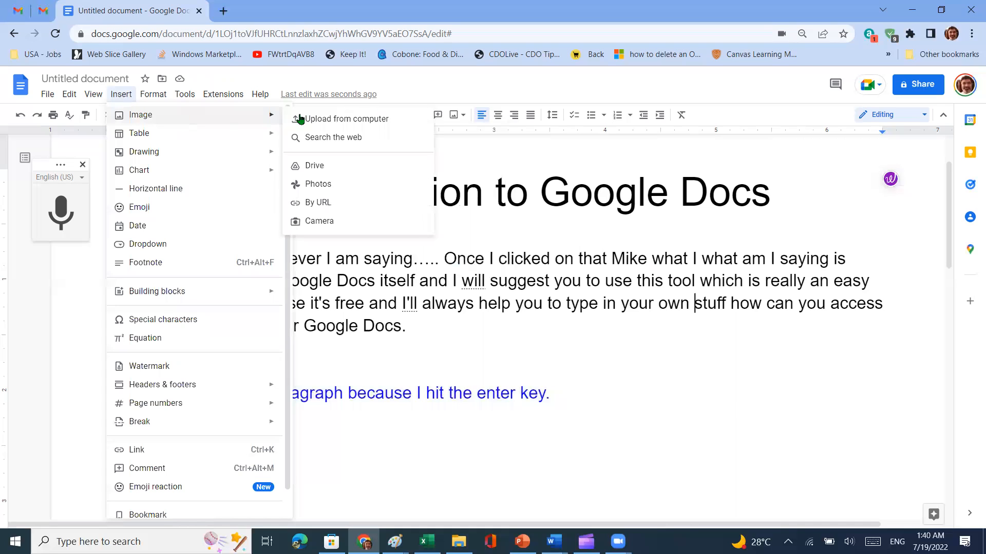
left_click(380, 137)
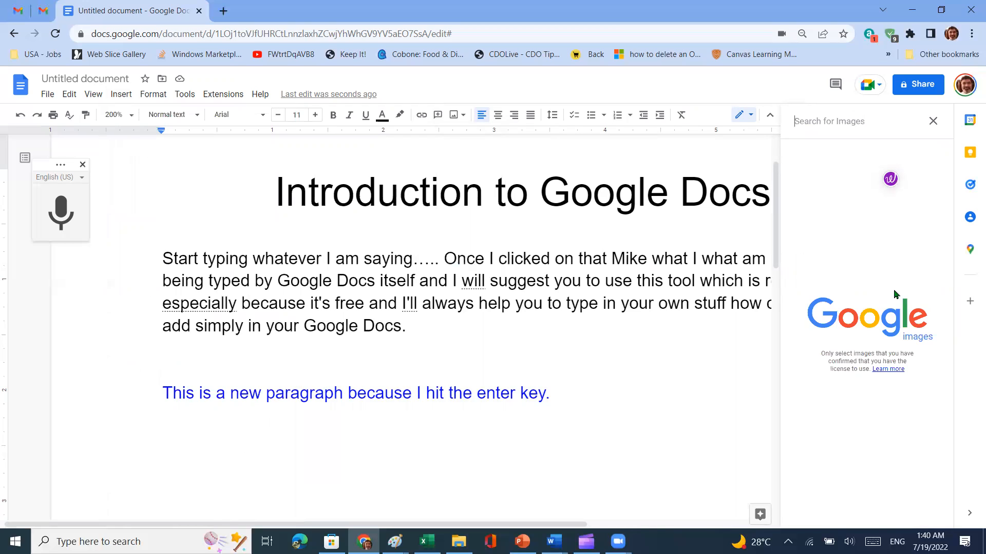
type("Google")
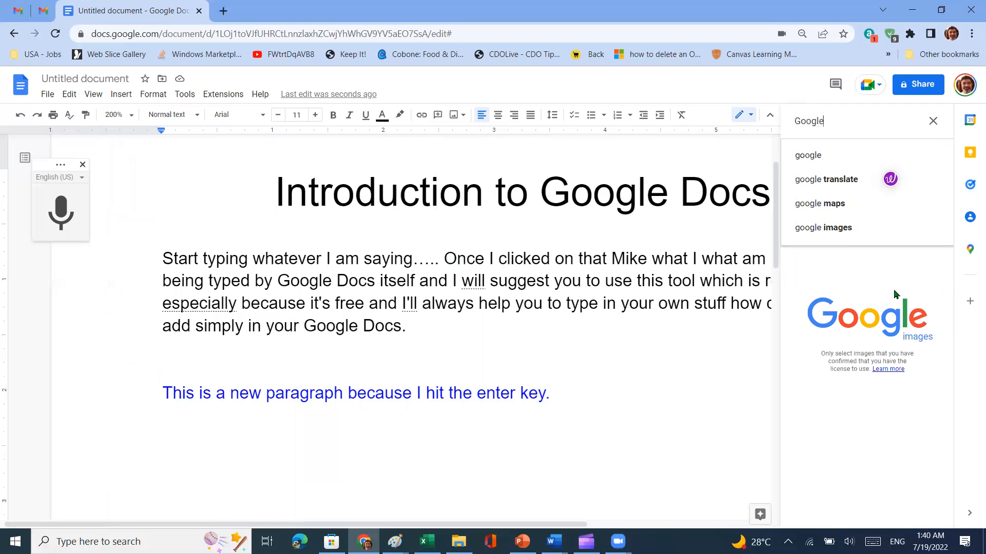
key("Return")
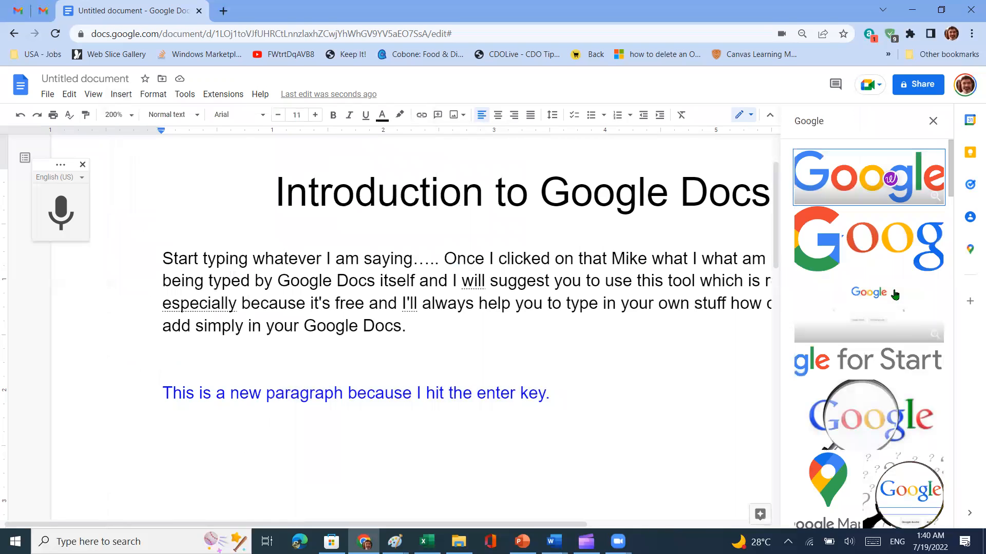
scroll(883, 360, "down", 10)
scroll(873, 458, "down", 7)
scroll(873, 458, "up", 15)
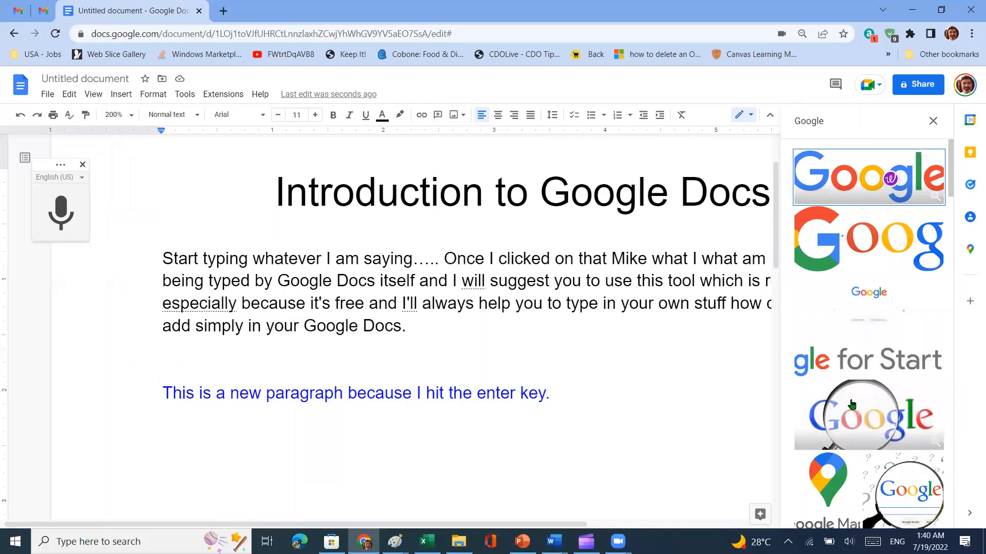
Step: Try to add the first Google logo from the image results to the document
left_click(888, 182)
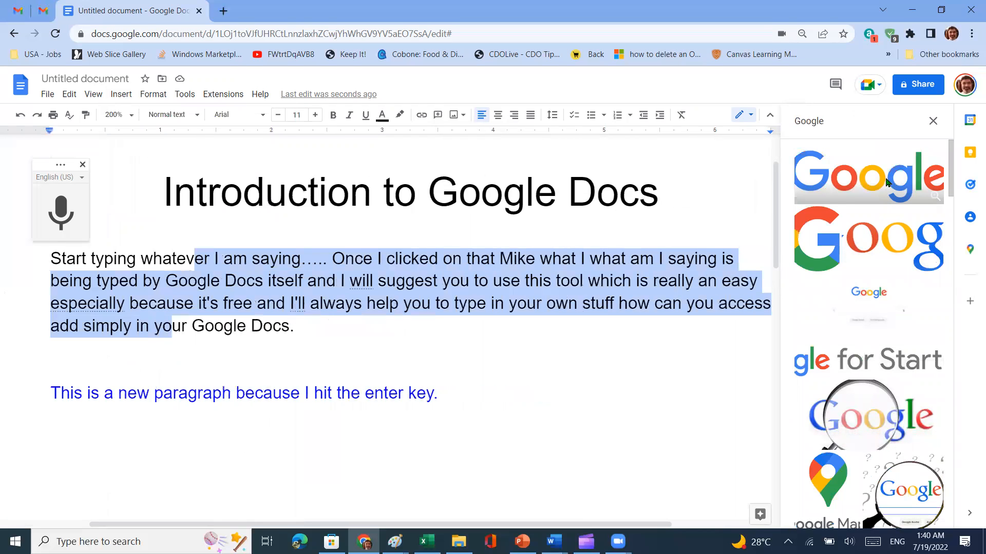
left_click(830, 189)
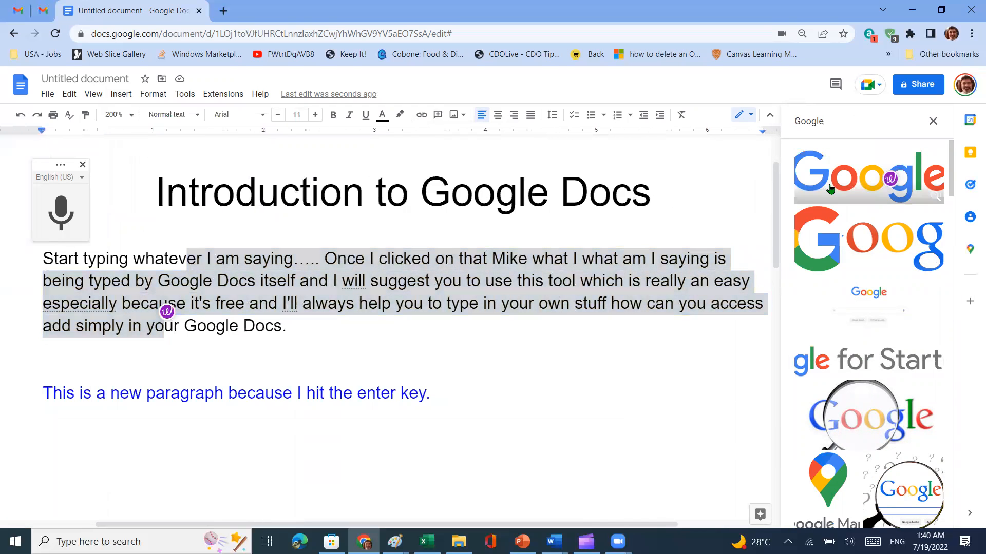
left_click(830, 189)
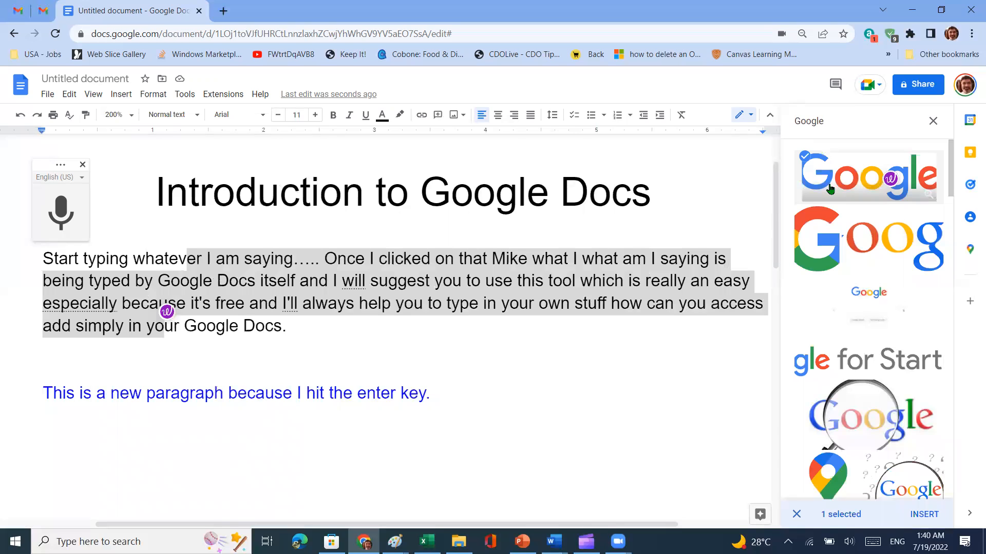
left_click(830, 189)
left_click(831, 189)
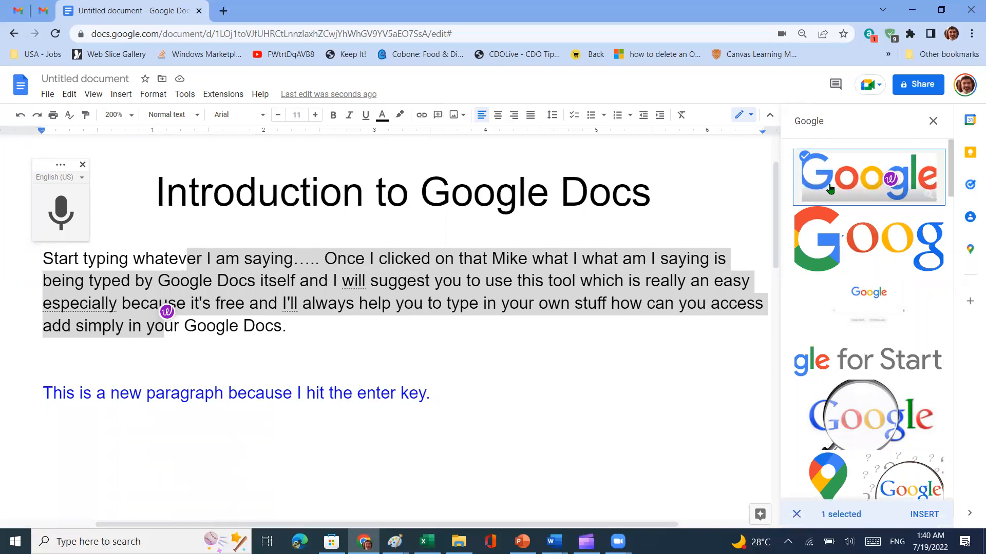
Step: Insert the serif Google logo from the image results into the paragraph, just before the word "stuff"
left_click(370, 304)
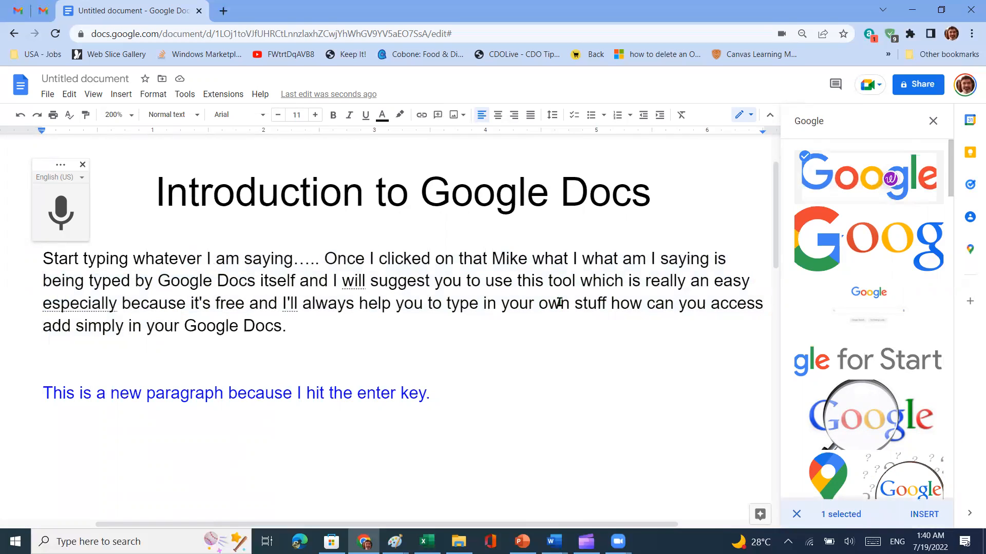
left_click(576, 303)
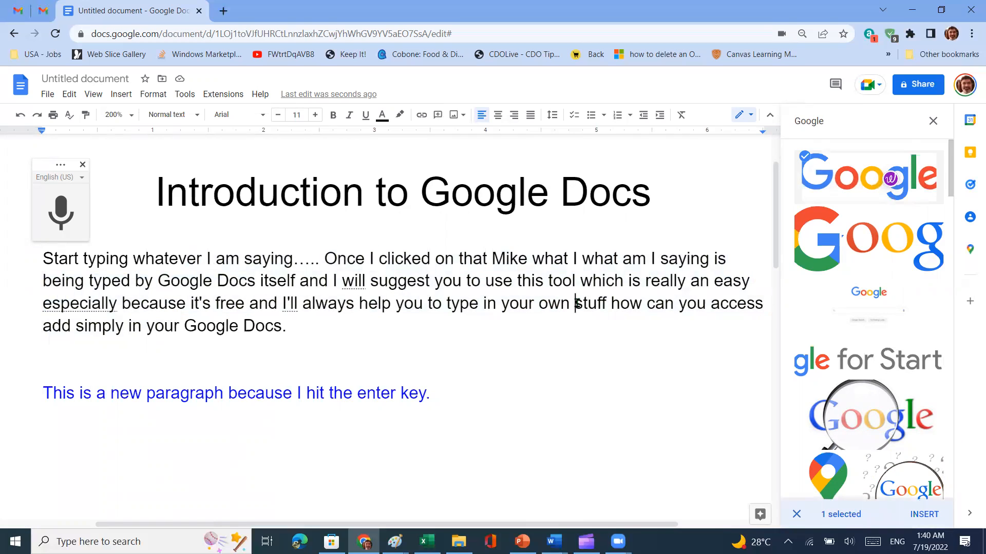
left_click(825, 250)
left_click(917, 241)
double_click(917, 240)
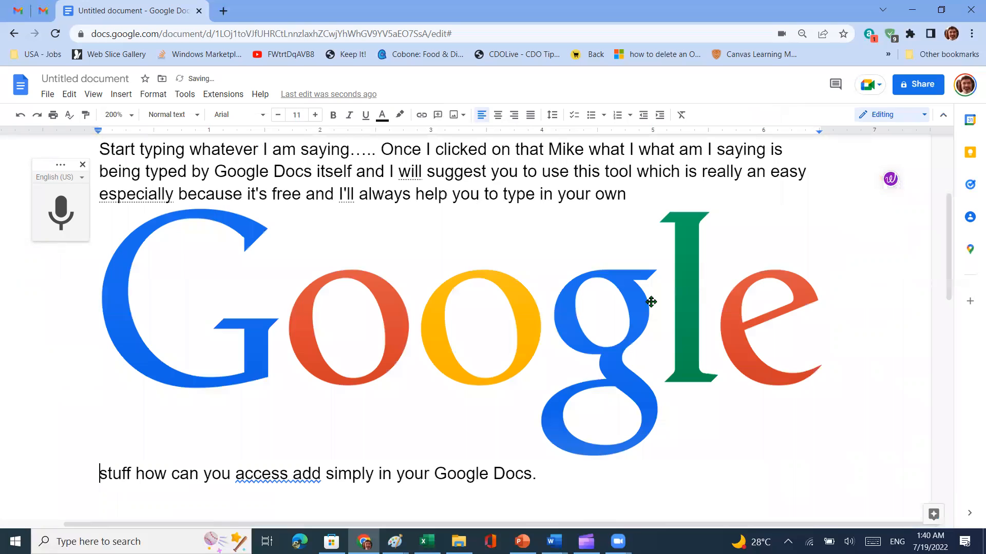
Step: Squeeze the Google logo horizontally to about half its width and stretch it back to the full text width
left_click(651, 302)
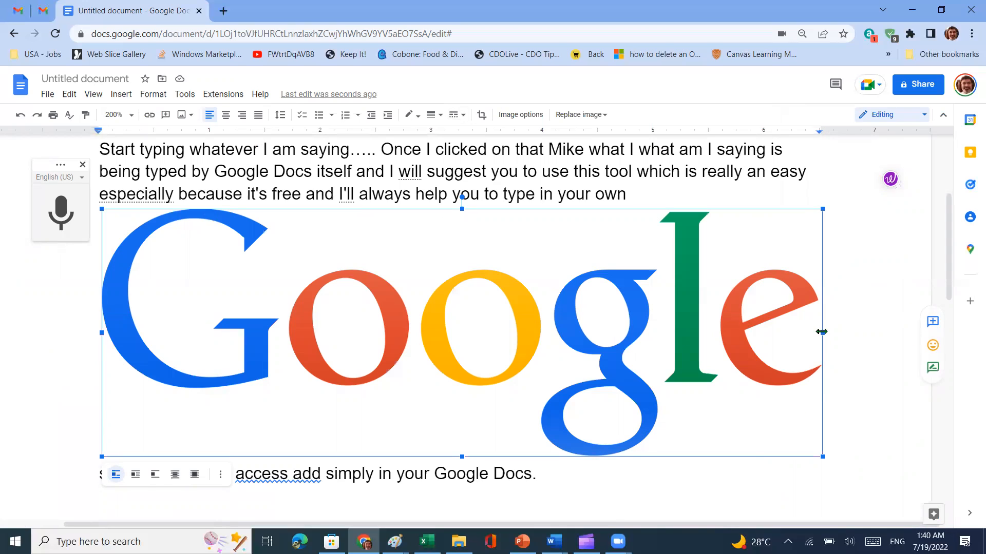
left_click_drag(821, 333, 501, 333)
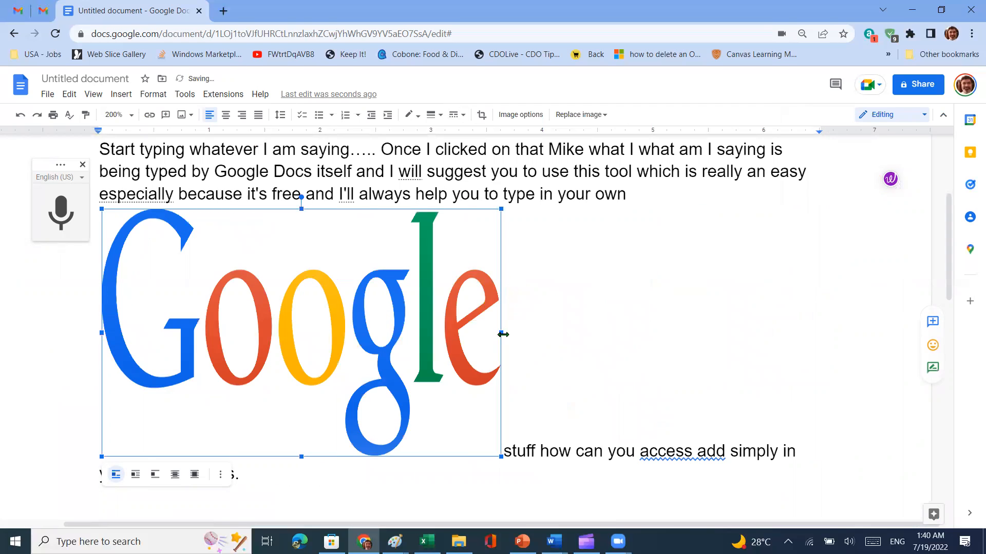
left_click_drag(501, 335, 827, 333)
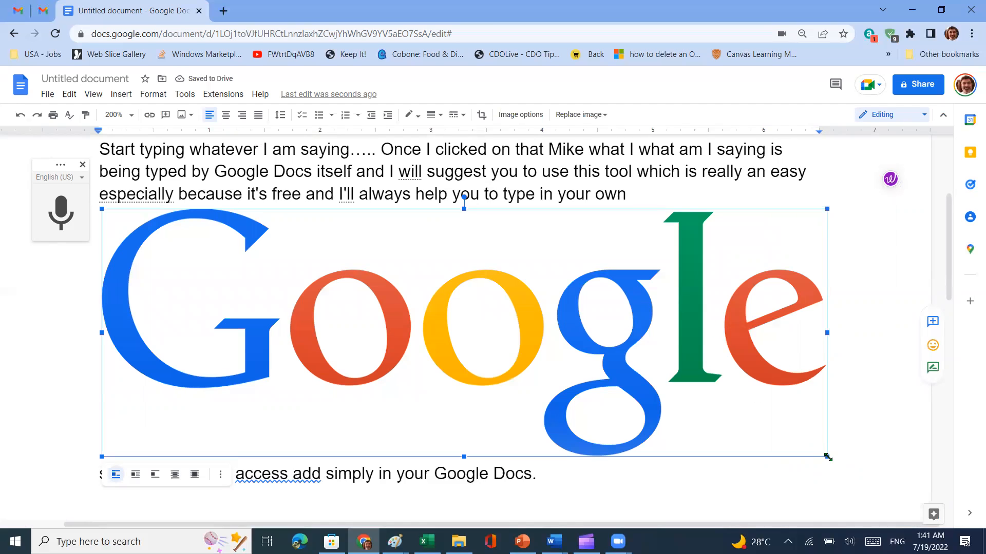
Step: Shrink the Google logo proportionally to about 1.5 inches wide and move it into the word "use" in the paragraph's second line
left_click_drag(828, 456, 272, 302)
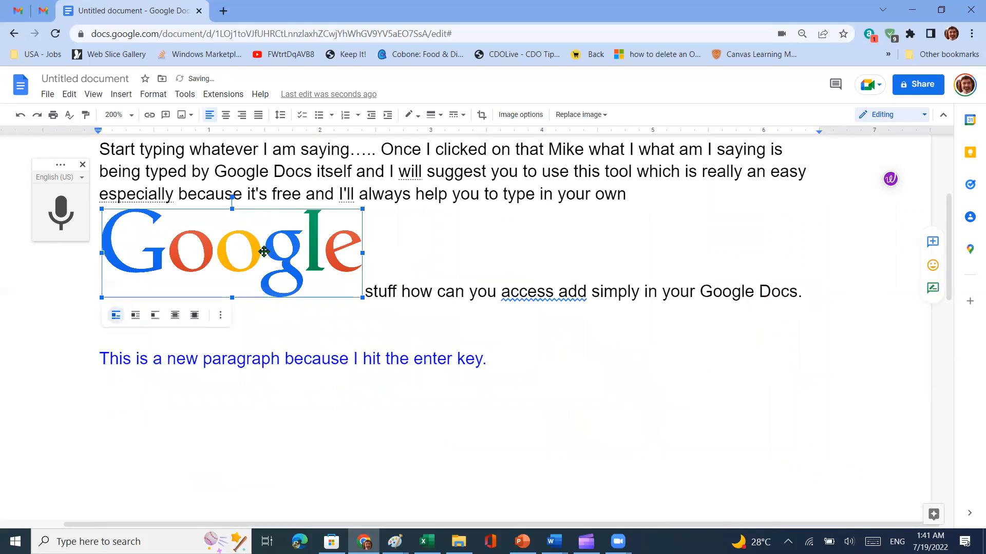
left_click_drag(362, 297, 268, 265)
left_click_drag(718, 210, 563, 186)
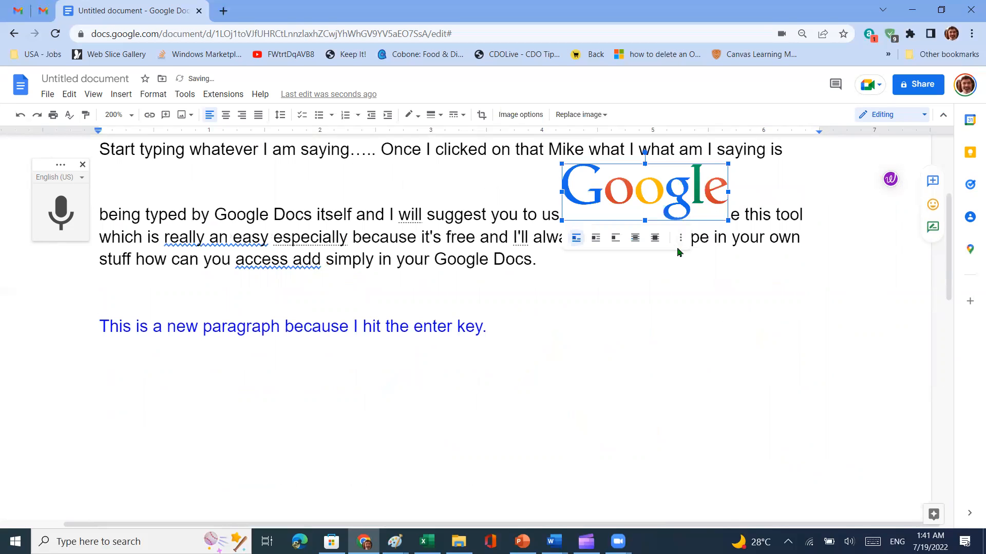
Step: Try the Wrap text, Break text, Behind text and In front of text layouts on the Google logo
scroll(677, 251, "up", 3)
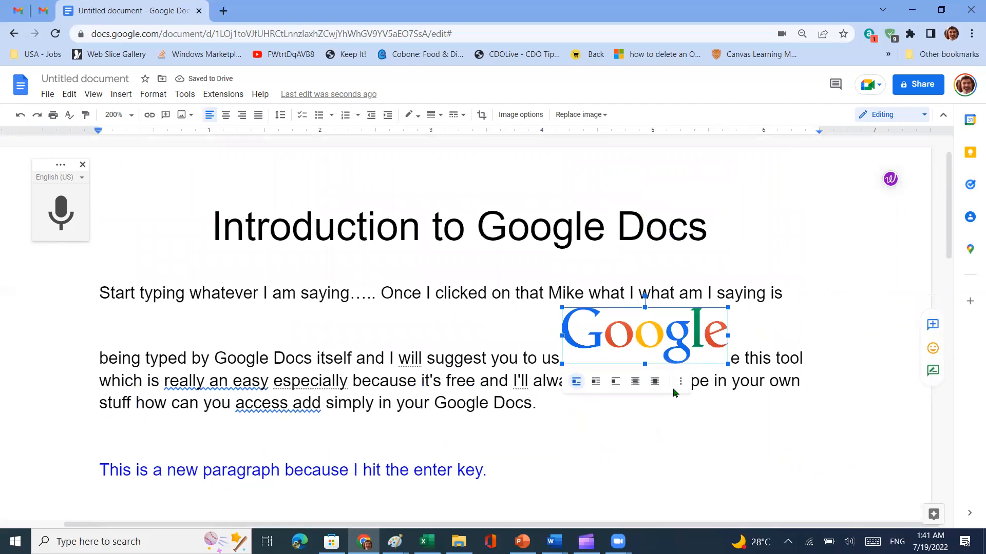
left_click(595, 382)
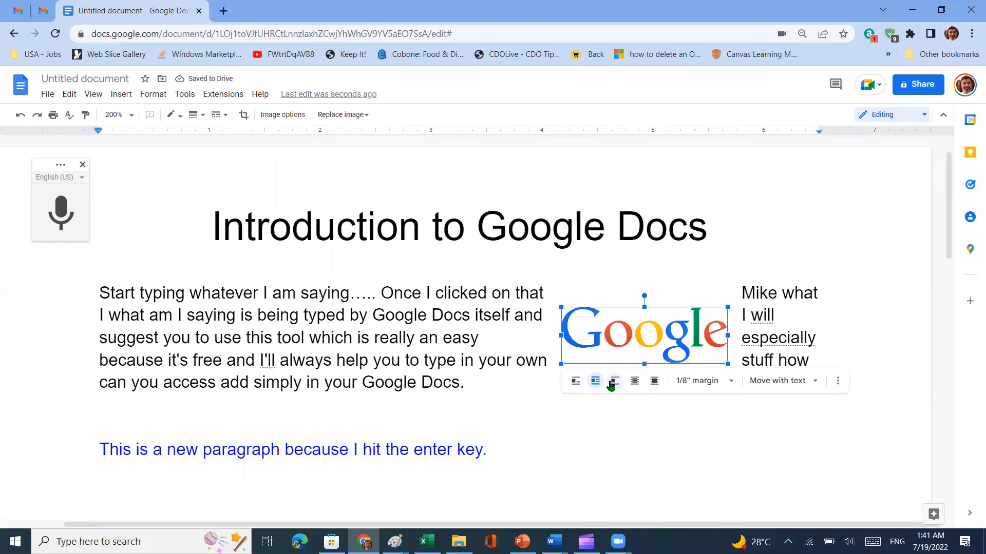
left_click(612, 384)
left_click(634, 384)
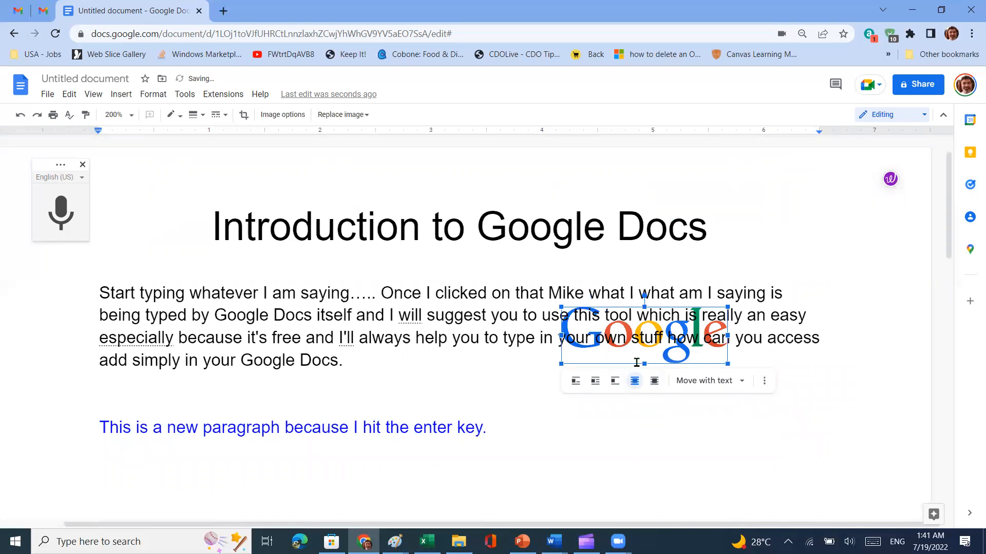
left_click(654, 382)
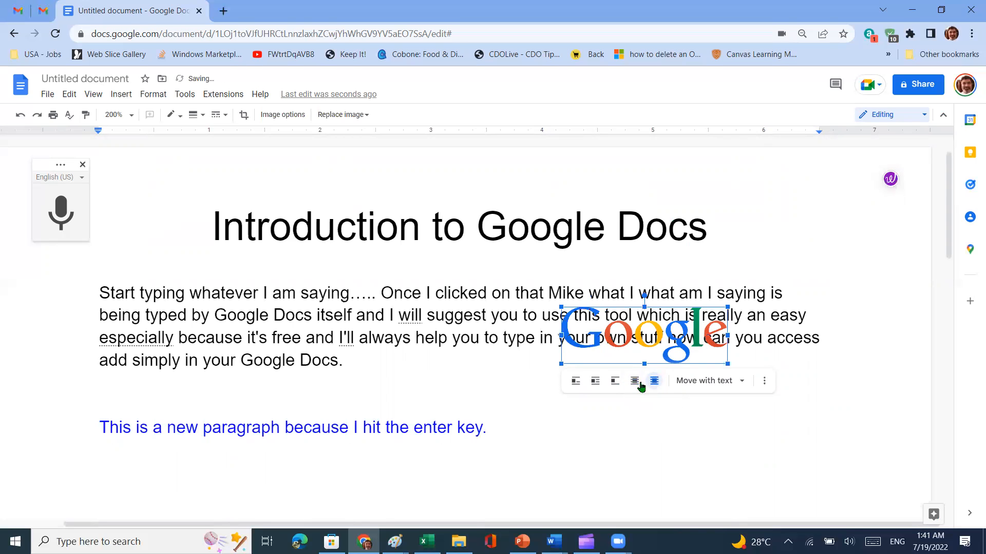
Step: Set the Google logo to Wrap text and stretch it downward to about 0.7 inch tall
left_click(588, 384)
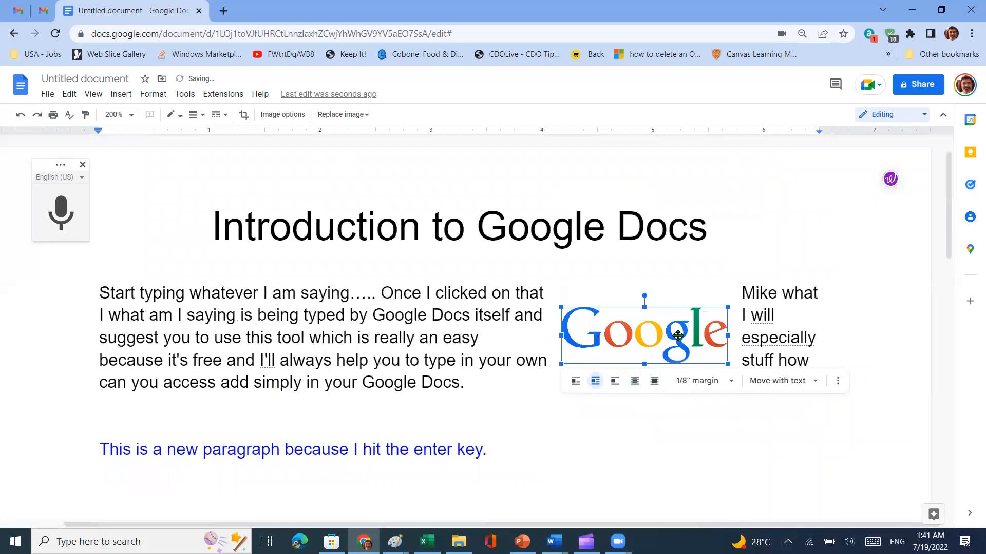
left_click_drag(646, 364, 645, 383)
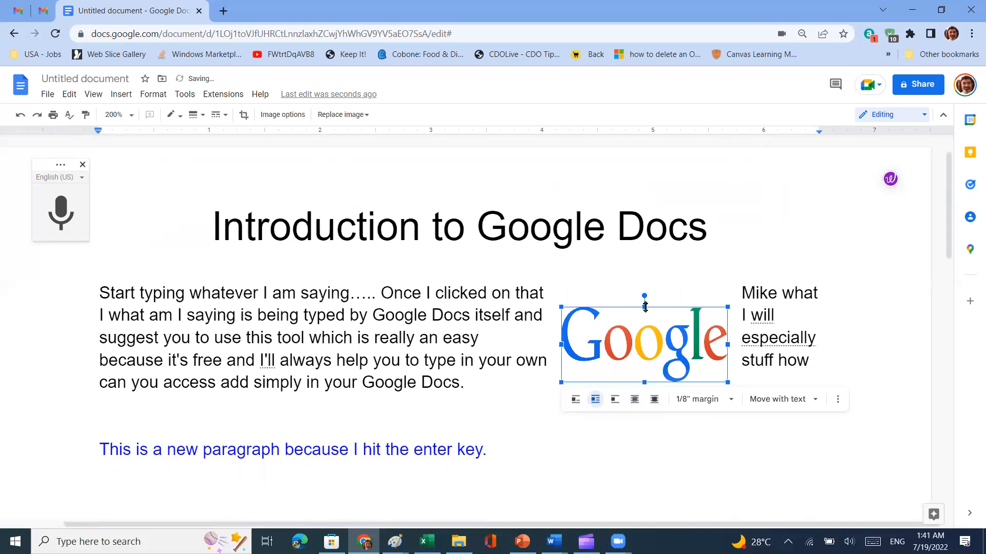
Step: Shrink the Google logo's height to about 0.6 inch and move it to the right margin beside the first paragraph's opening lines
left_click_drag(645, 306, 784, 316)
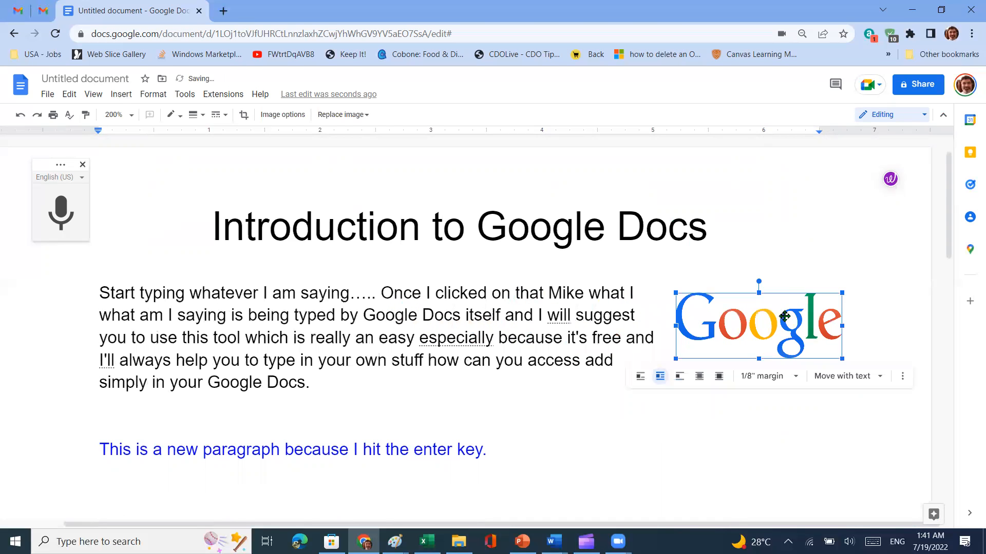
left_click(716, 487)
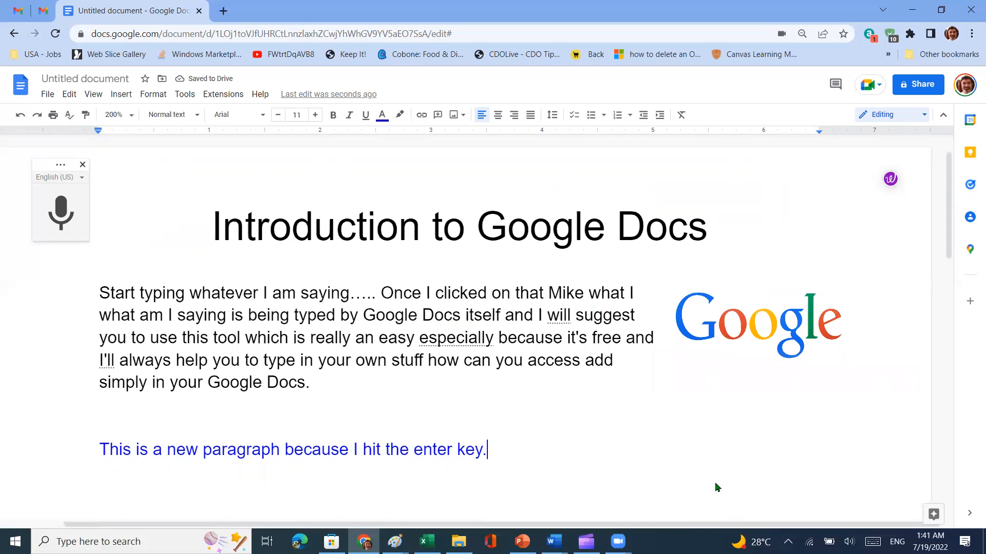
Step: Underline the text "really an eas" in the third line of the first paragraph
left_click_drag(100, 291, 177, 312)
left_click(328, 359)
left_click_drag(310, 339, 407, 339)
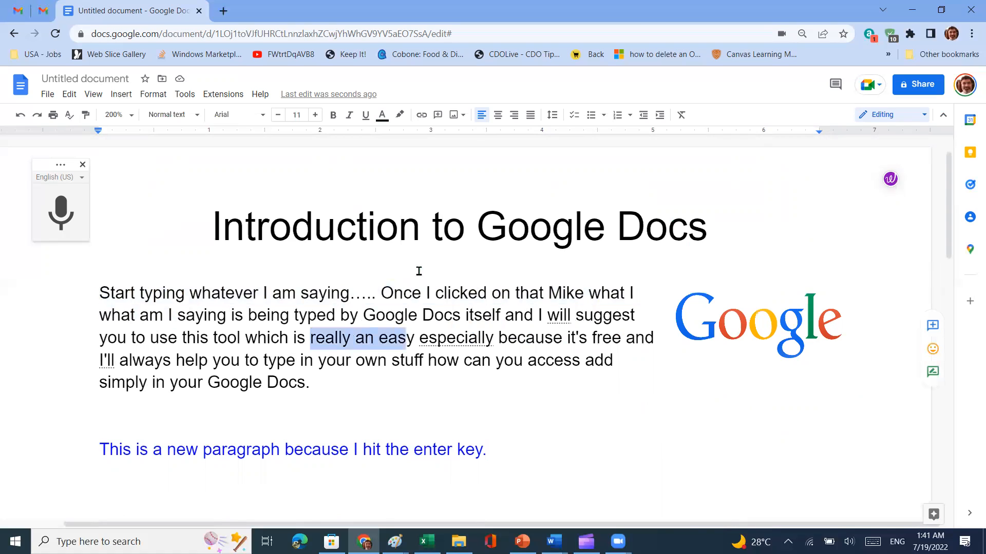
left_click(365, 115)
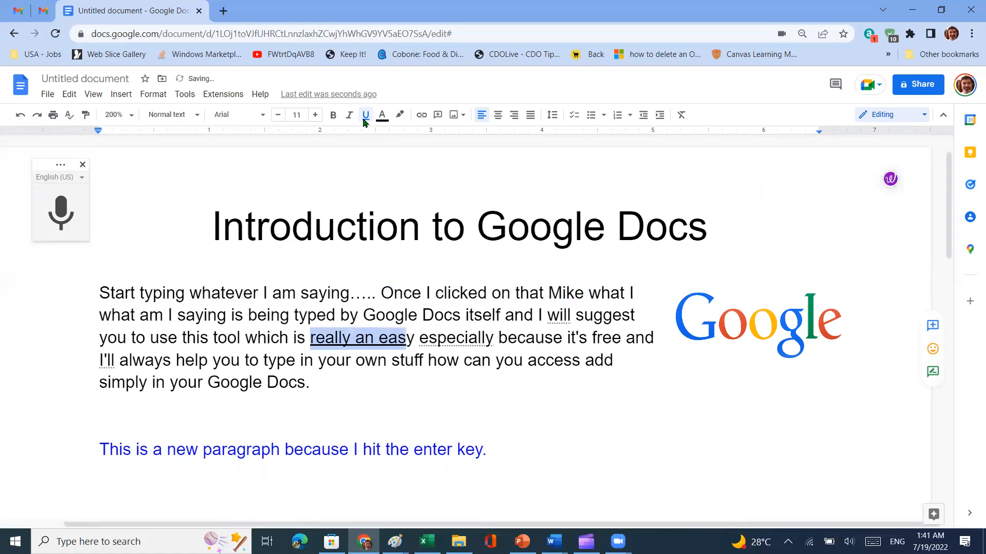
double_click(517, 405)
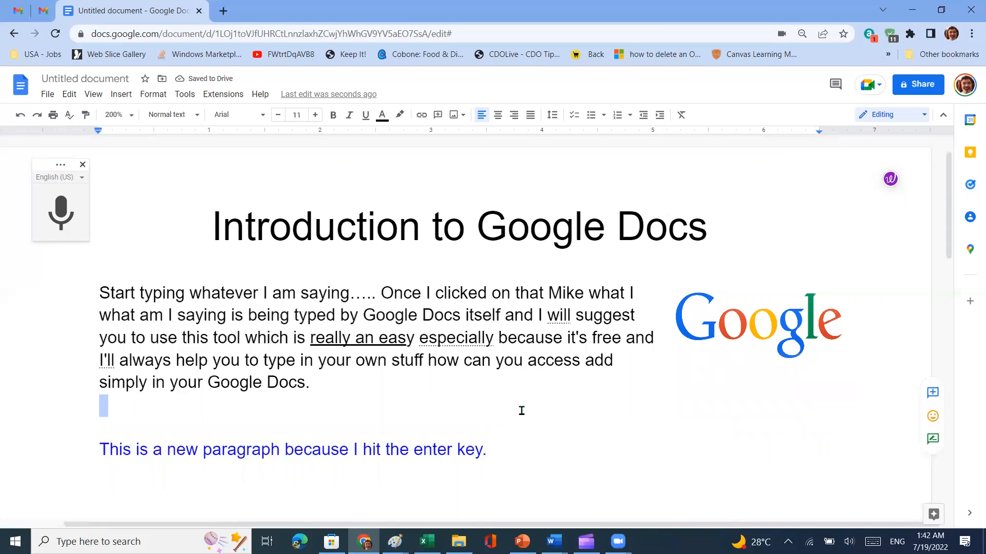
left_click(587, 47)
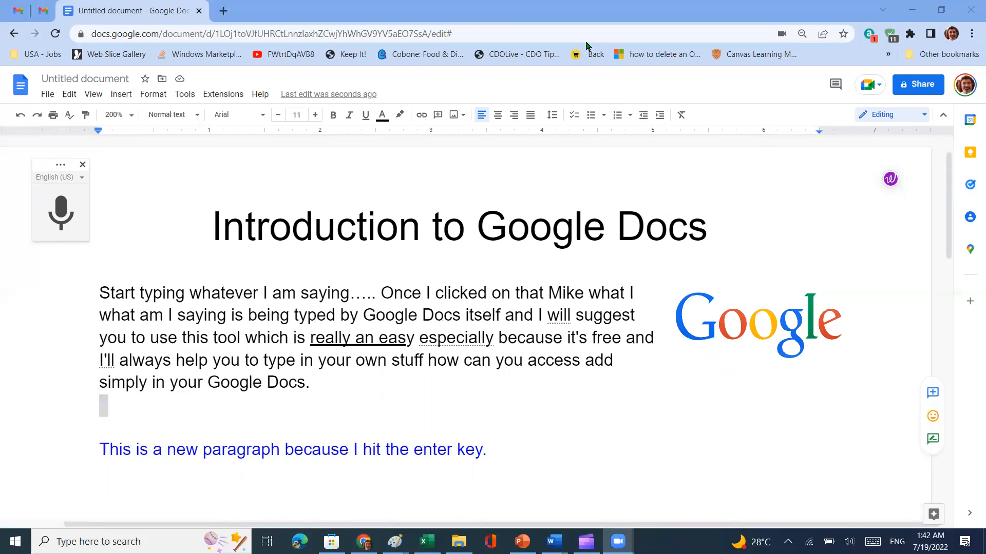